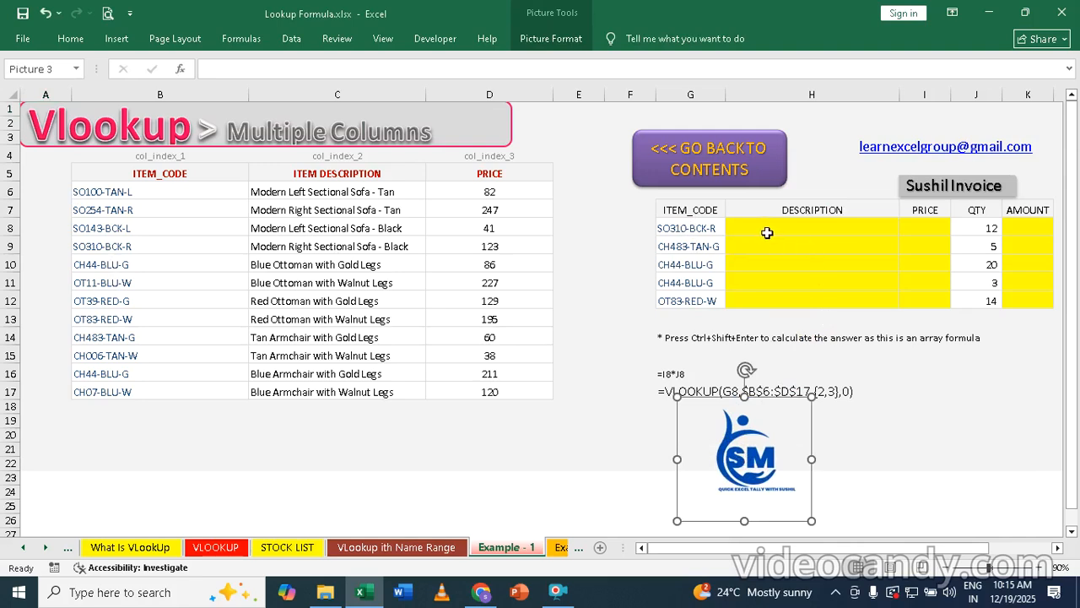
Start a VLOOKUP formula across the first invoice row's description and price cells H8:I8, with item code G8 as lookup value
left_click(768, 230)
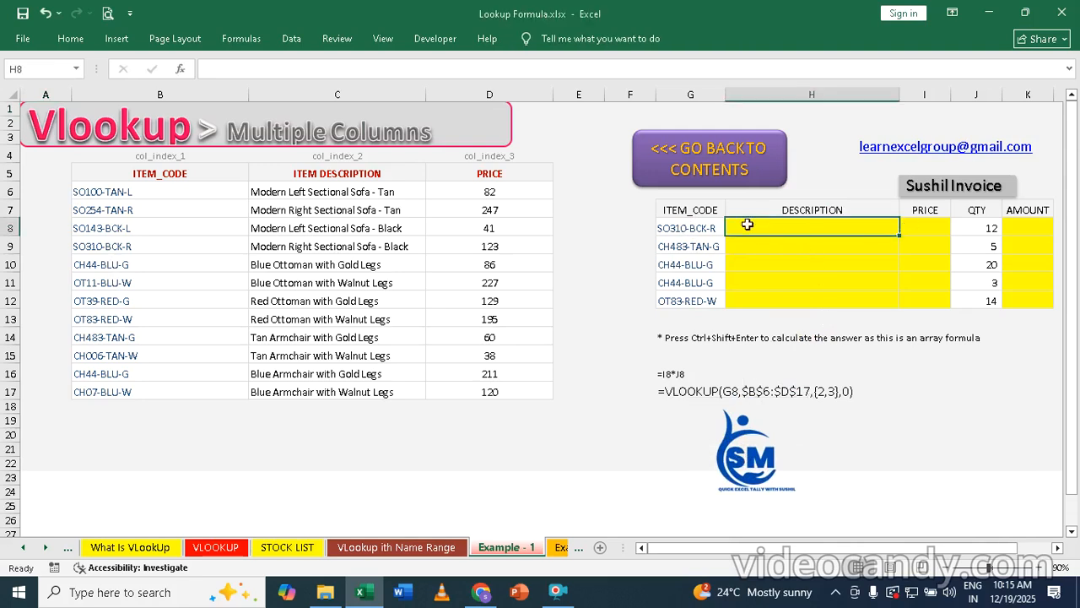
left_click(927, 226)
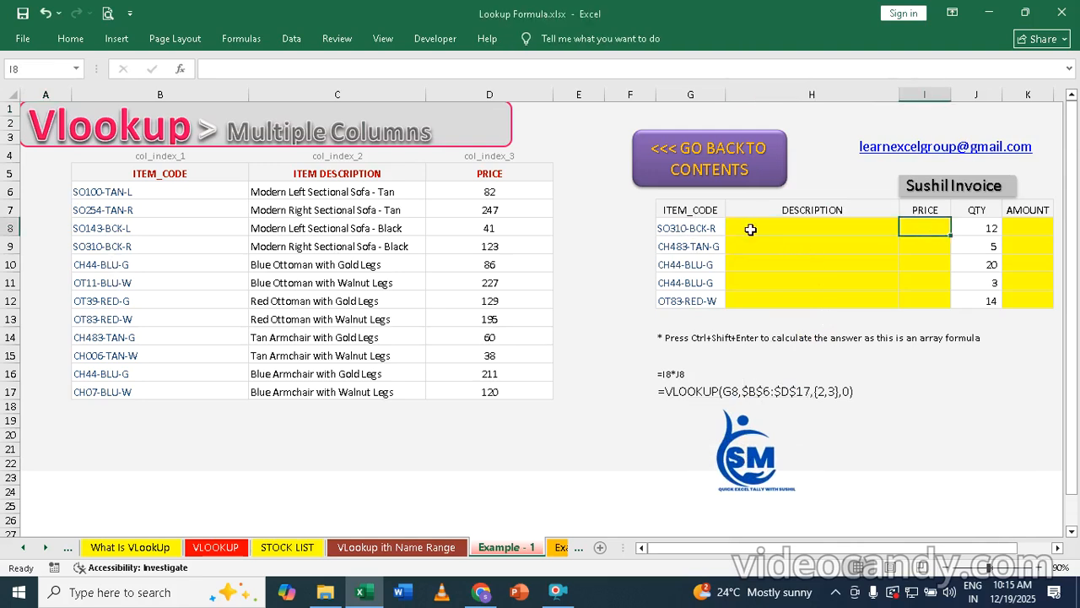
left_click(750, 229)
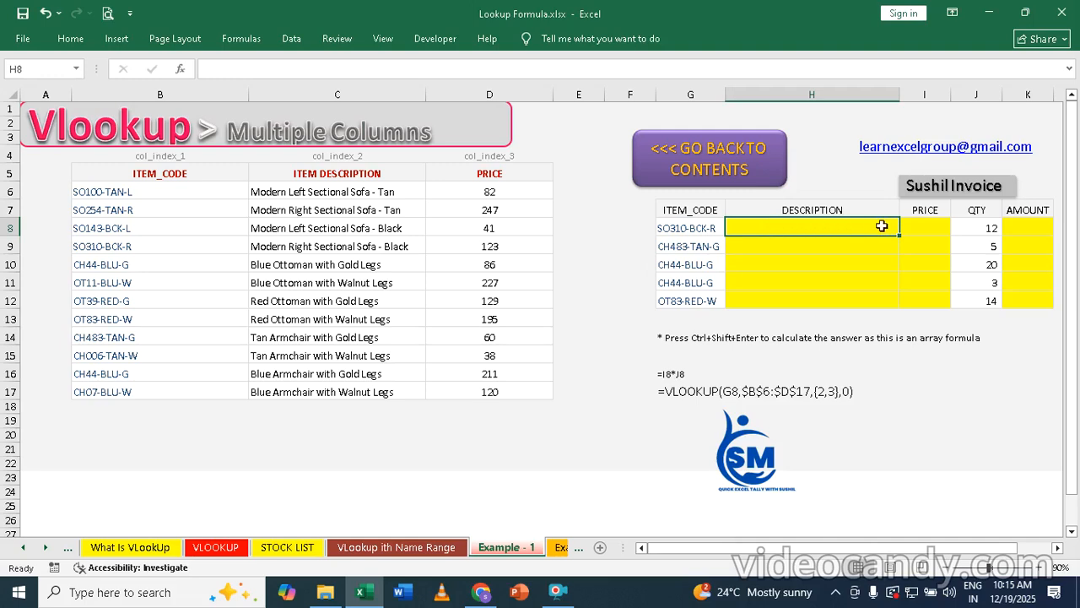
left_click_drag(882, 226, 916, 226)
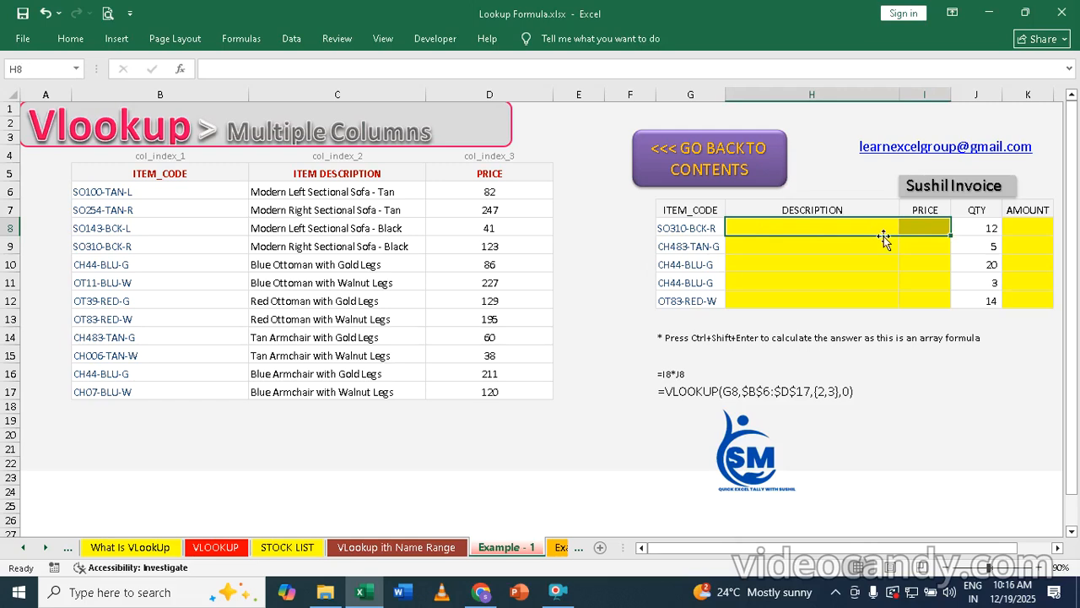
type("=v")
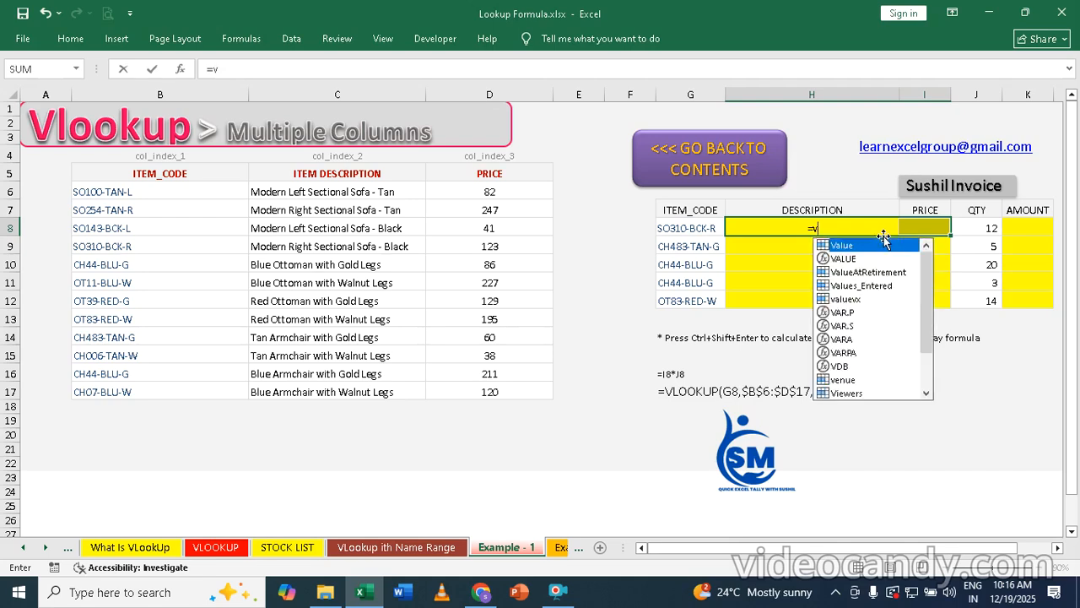
type("l")
key("Tab")
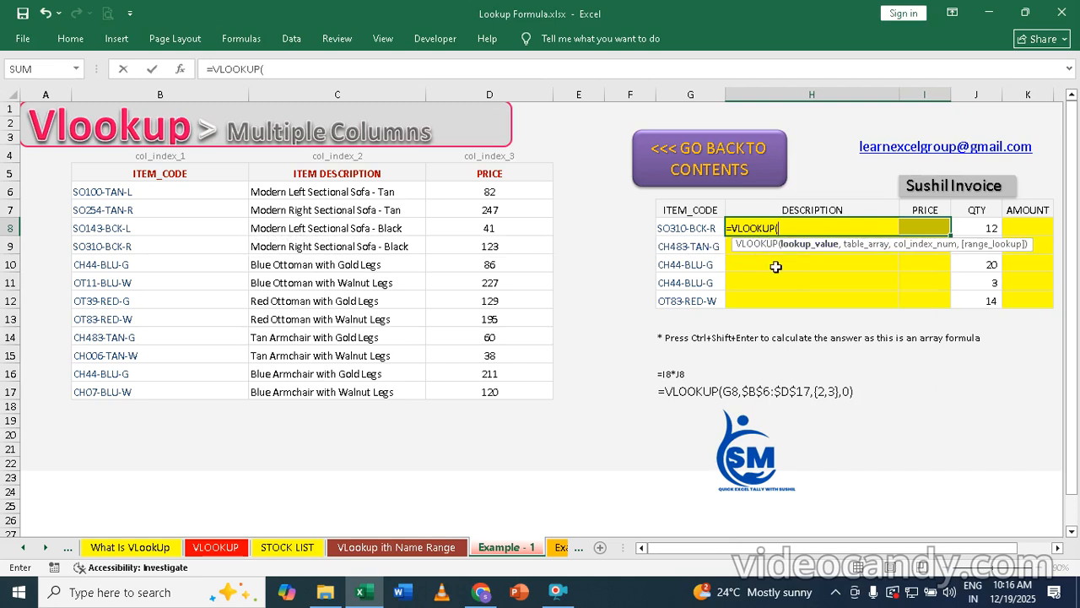
left_click(667, 227)
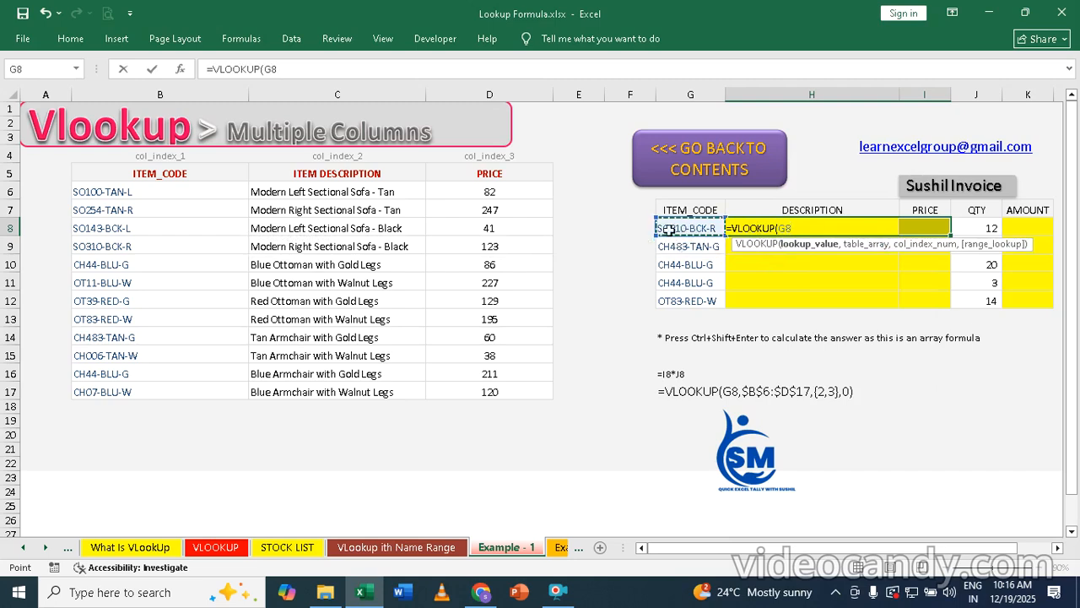
Set the VLOOKUP table array to the item table with absolute references, $B$5:$D$17
type(",")
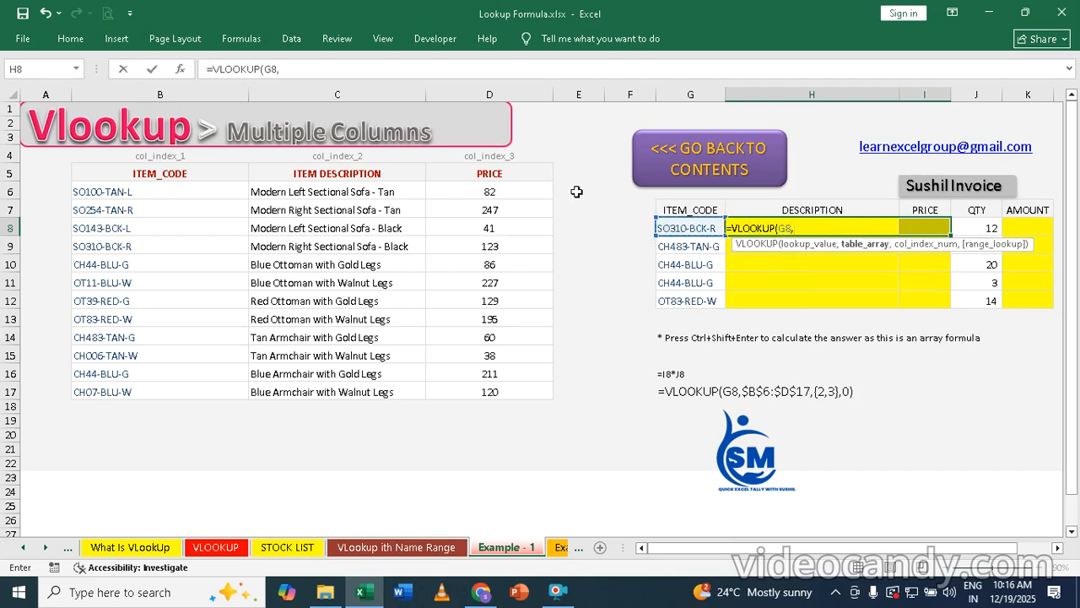
left_click_drag(98, 173, 469, 385)
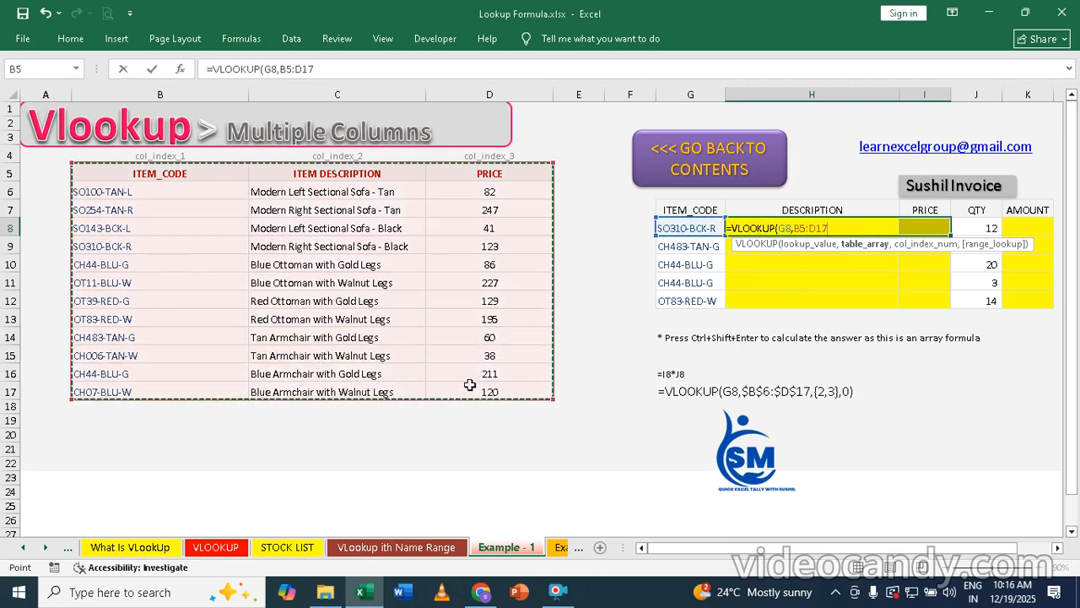
key("F4")
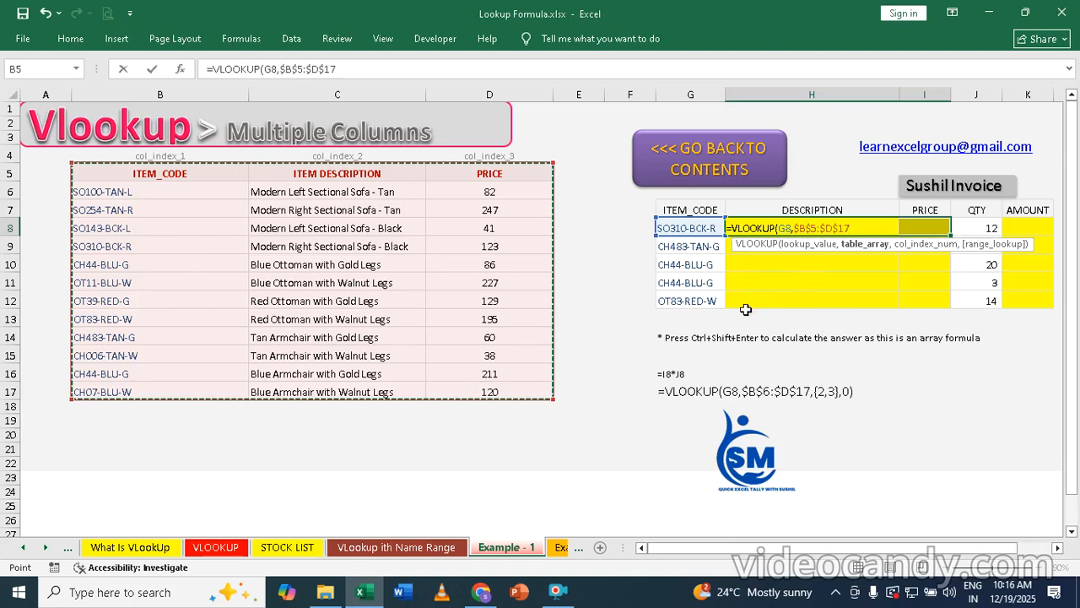
type(",")
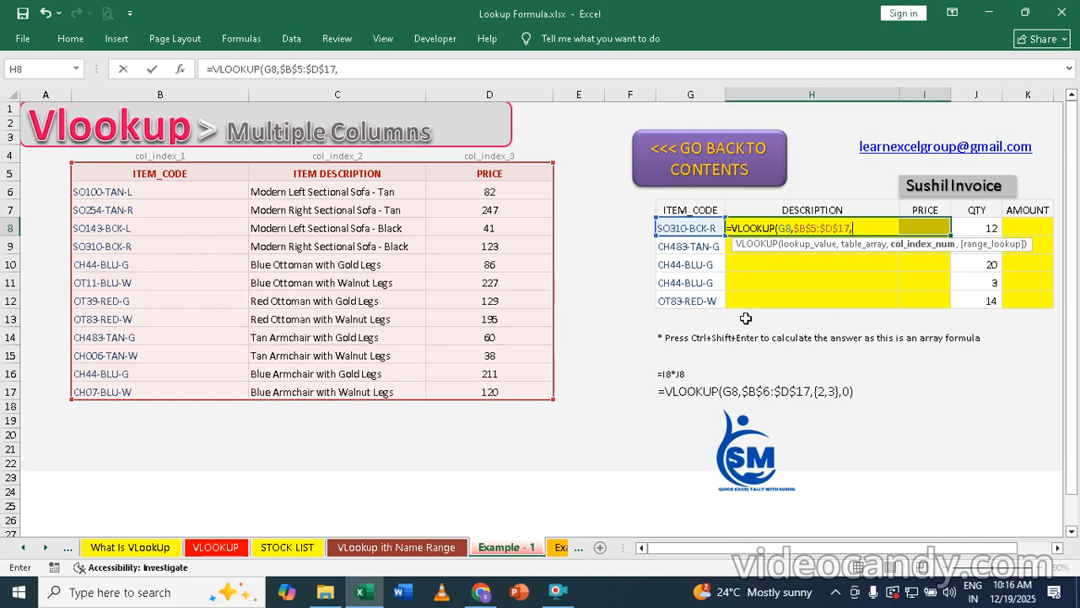
Complete the VLOOKUP with column indexes {2,3} and exact match 0 as an array formula, and fill it down to row 12
type("{")
type("2,3}")
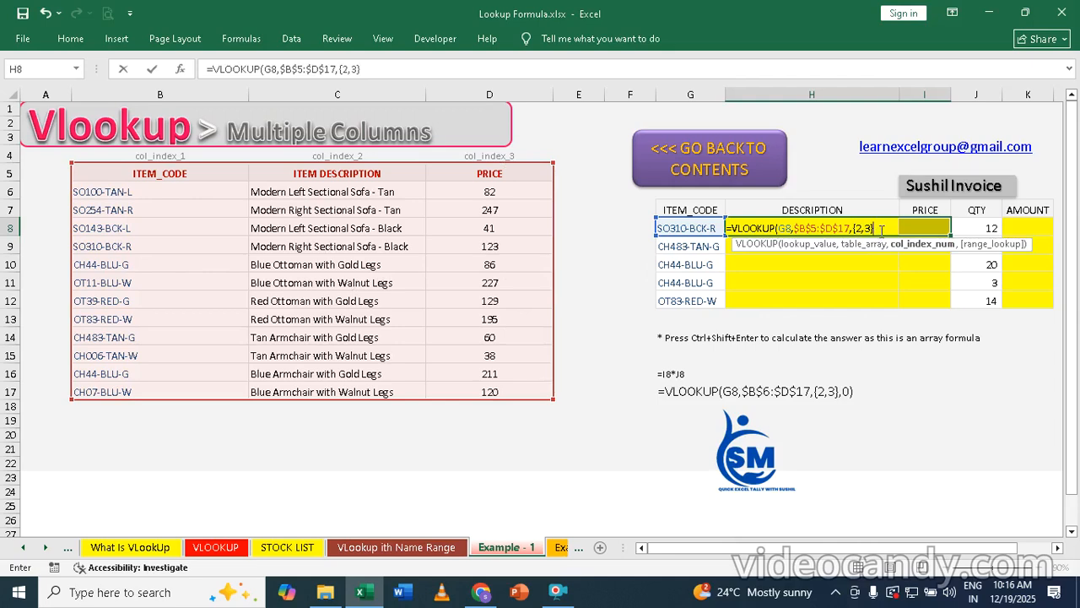
type(",0")
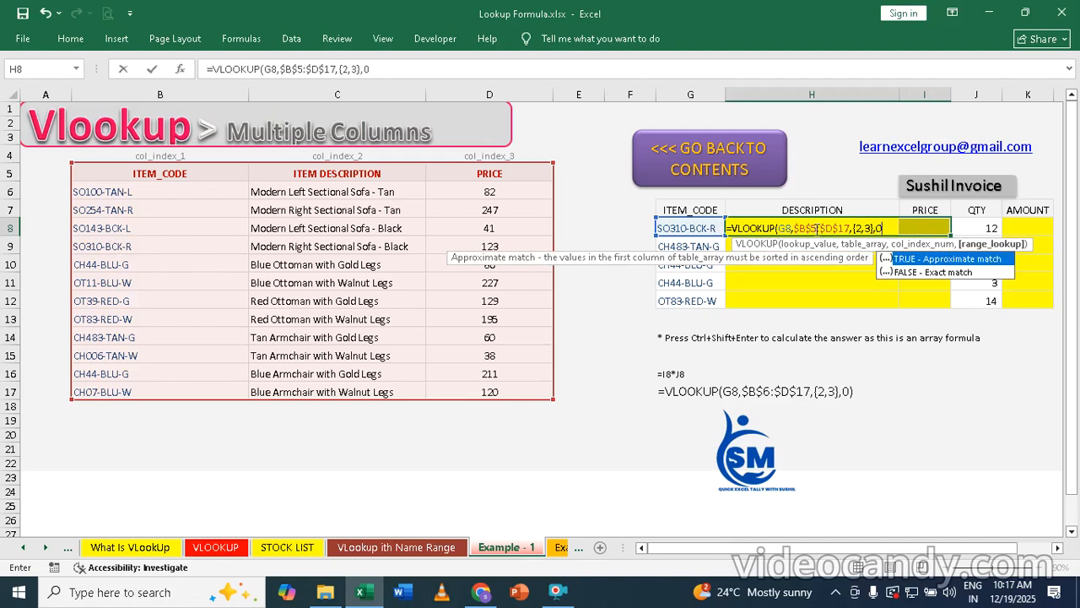
type(")")
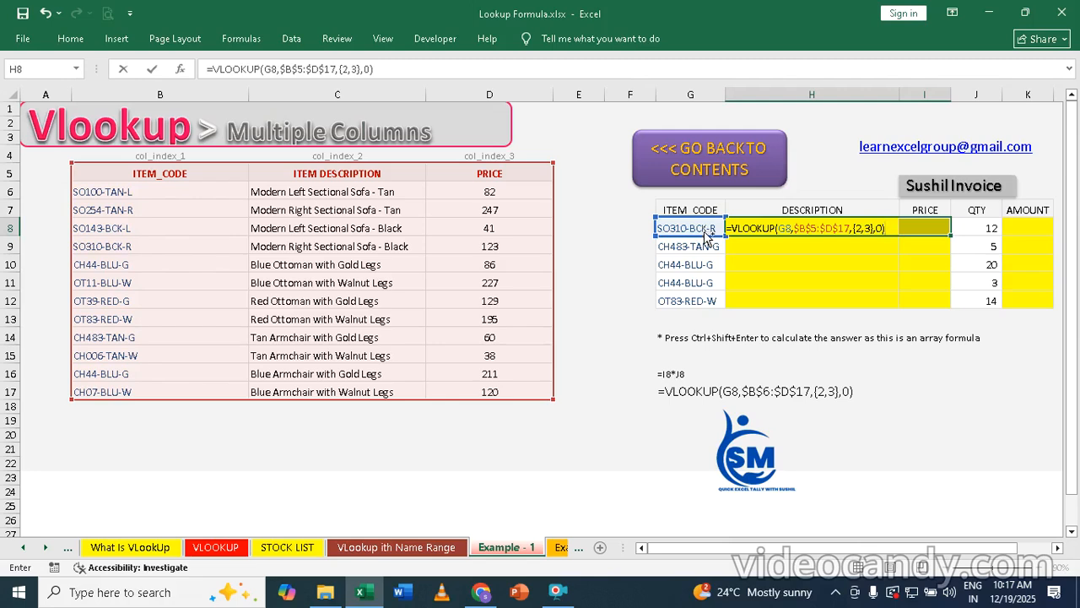
key("ctrl+shift+Return")
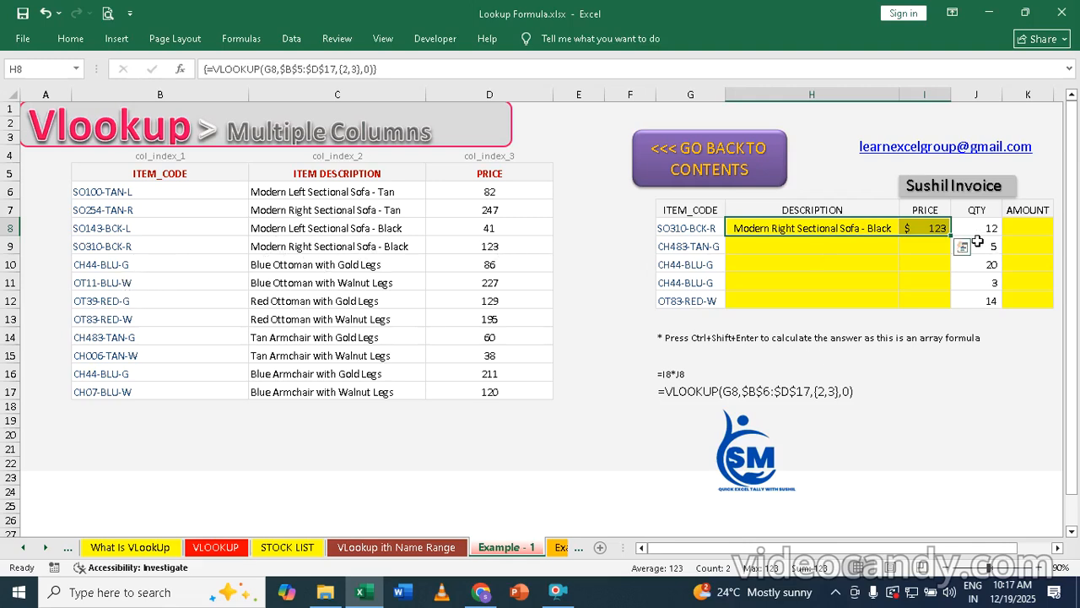
double_click(951, 236)
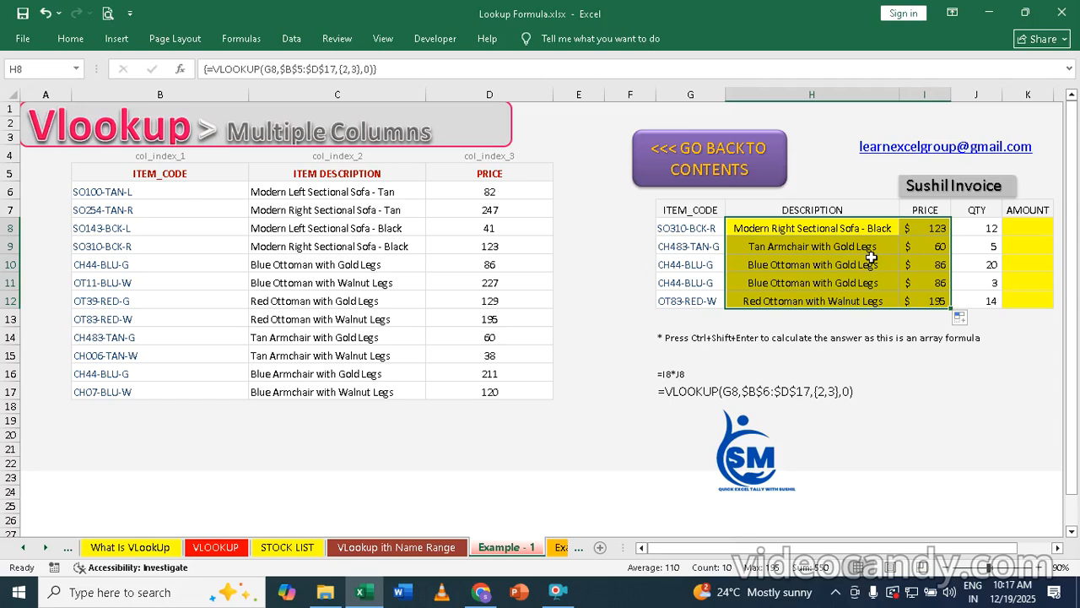
Calculate the first invoice amount in K8 with =I8*J8 and fill the formula down to K12
left_click(1020, 226)
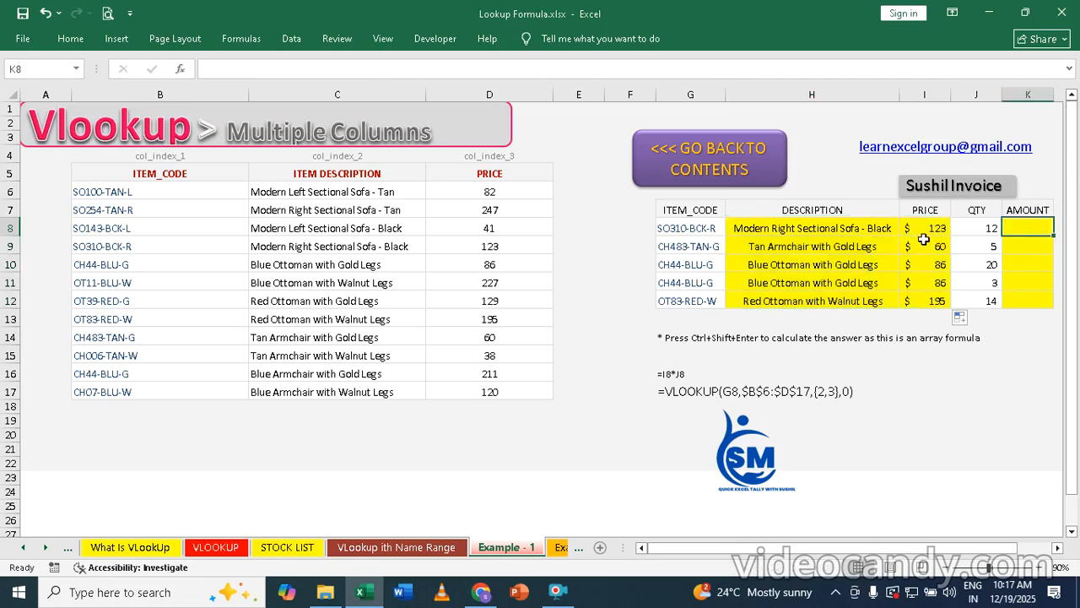
type("=")
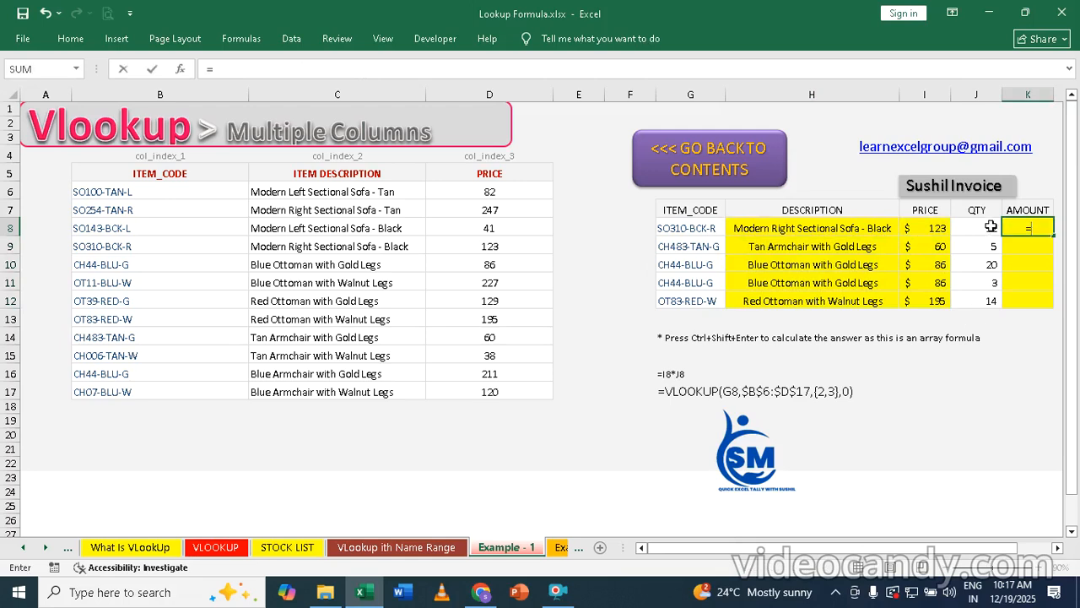
left_click(928, 226)
type("*")
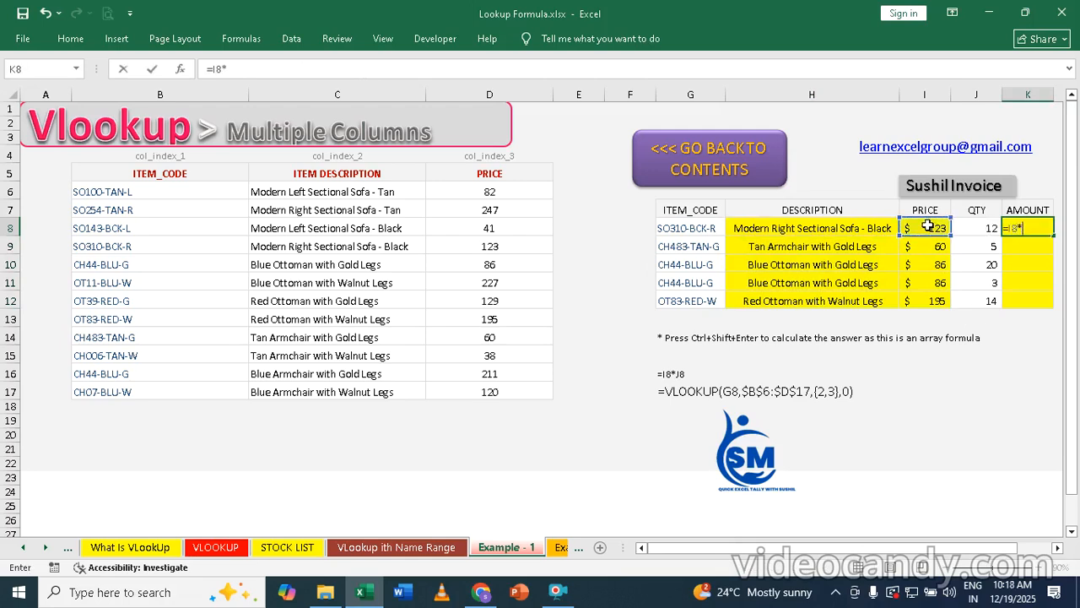
left_click(978, 229)
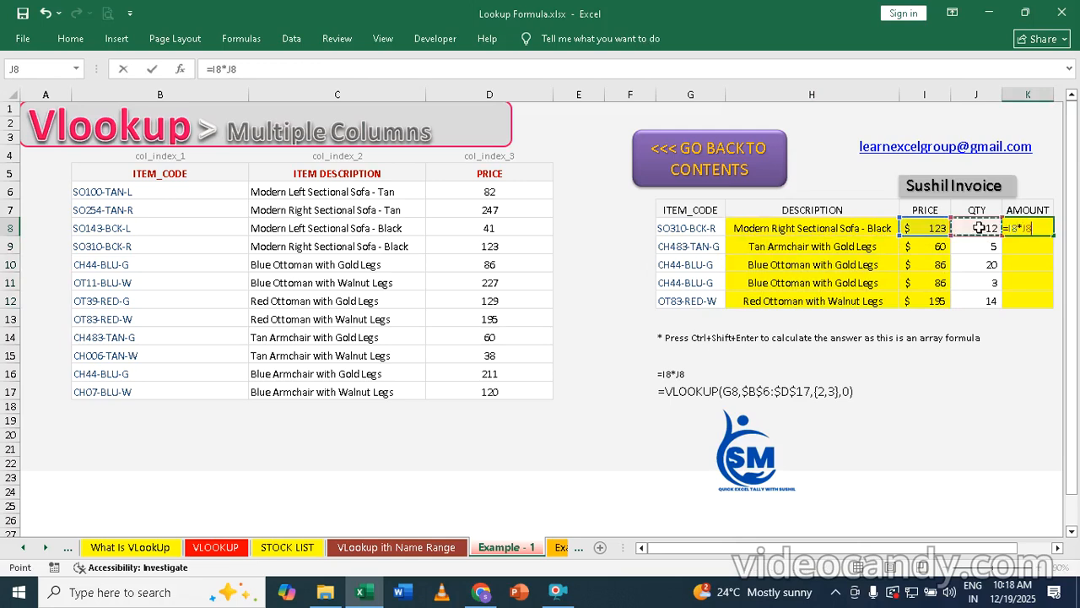
left_click(1030, 227)
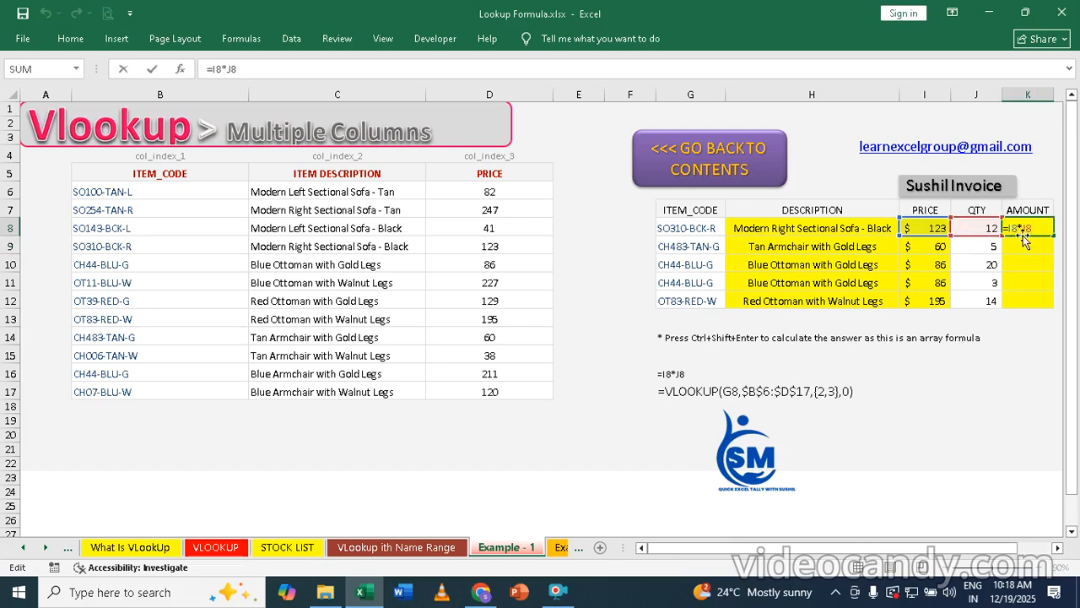
key("Return")
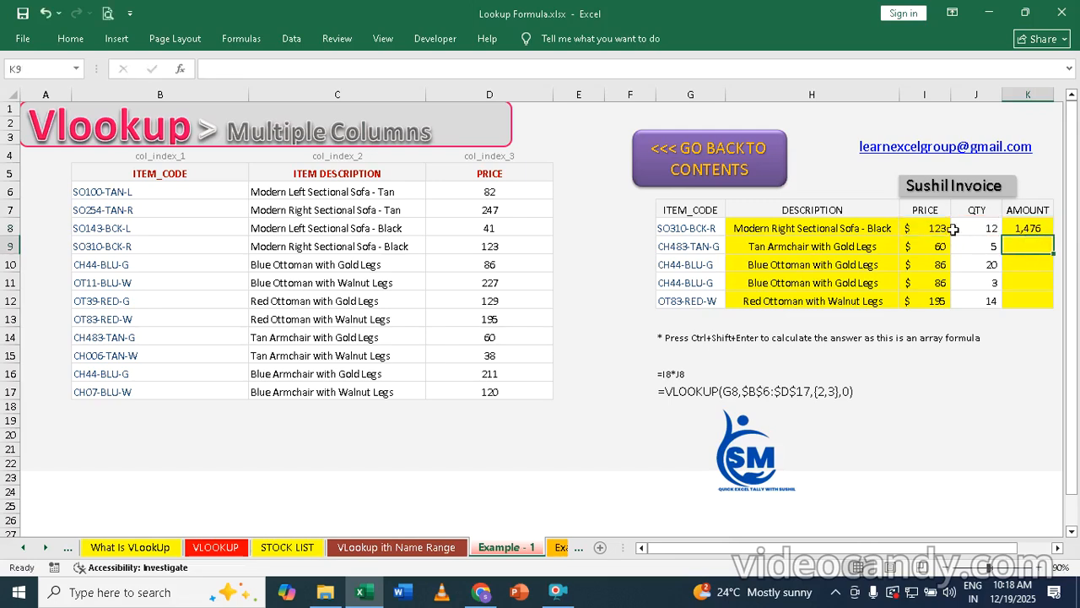
left_click(1042, 228)
double_click(1054, 236)
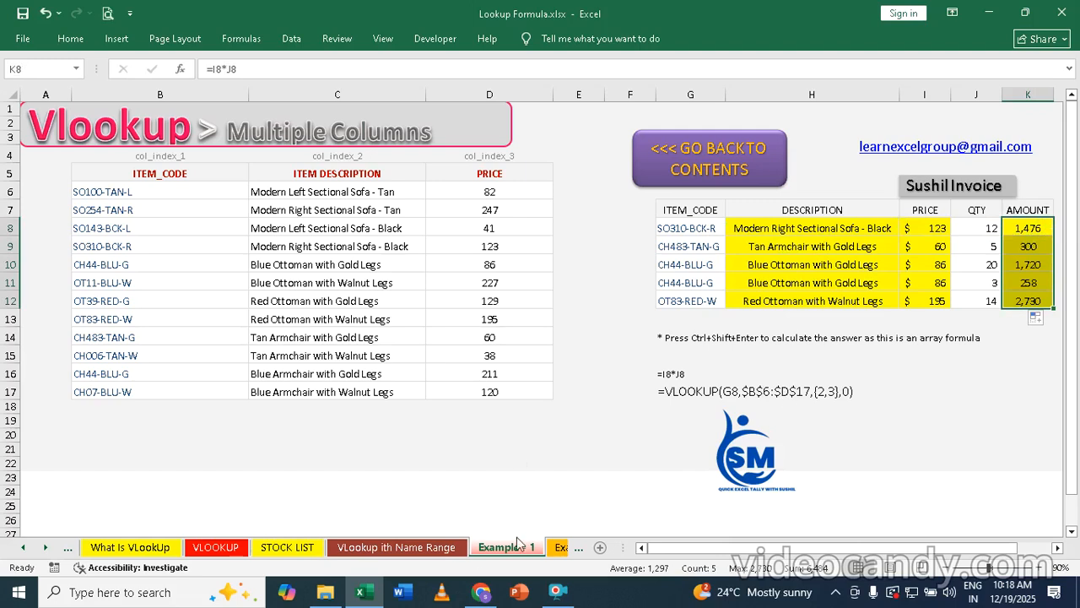
On the Example - 2 sheet, change the order table's item in G15 to laptop
left_click(560, 548)
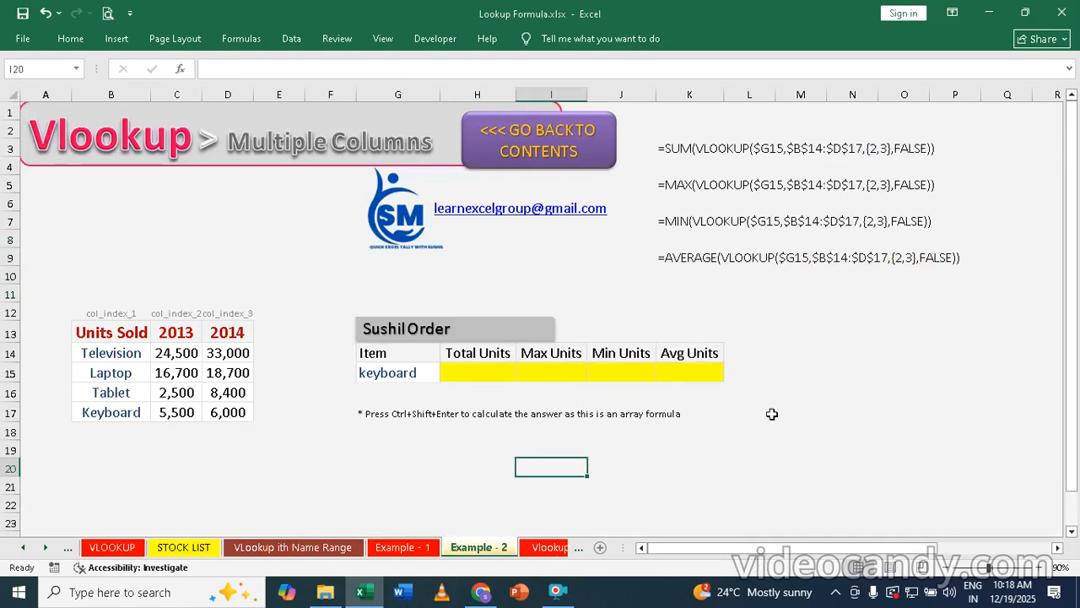
left_click_drag(107, 353, 107, 409)
left_click_drag(186, 353, 195, 404)
left_click_drag(241, 353, 239, 411)
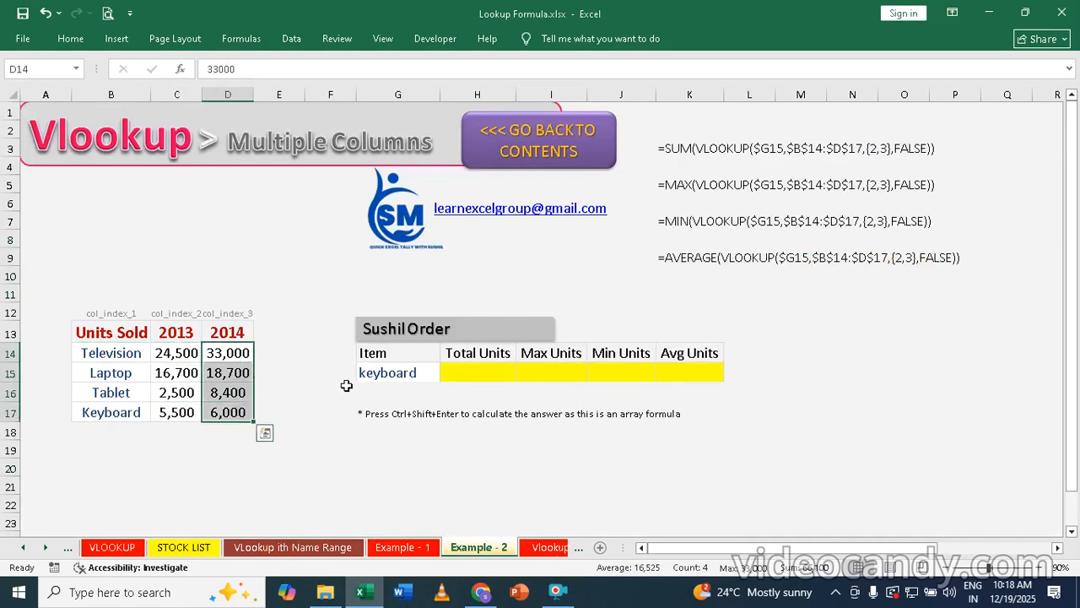
double_click(384, 373)
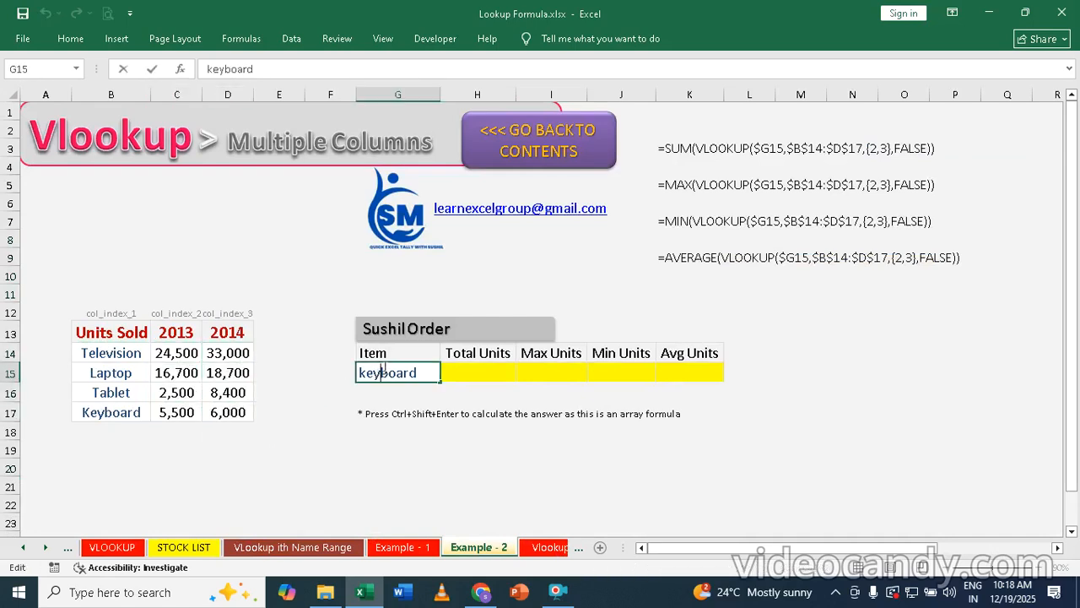
left_click(422, 437)
left_click(387, 372)
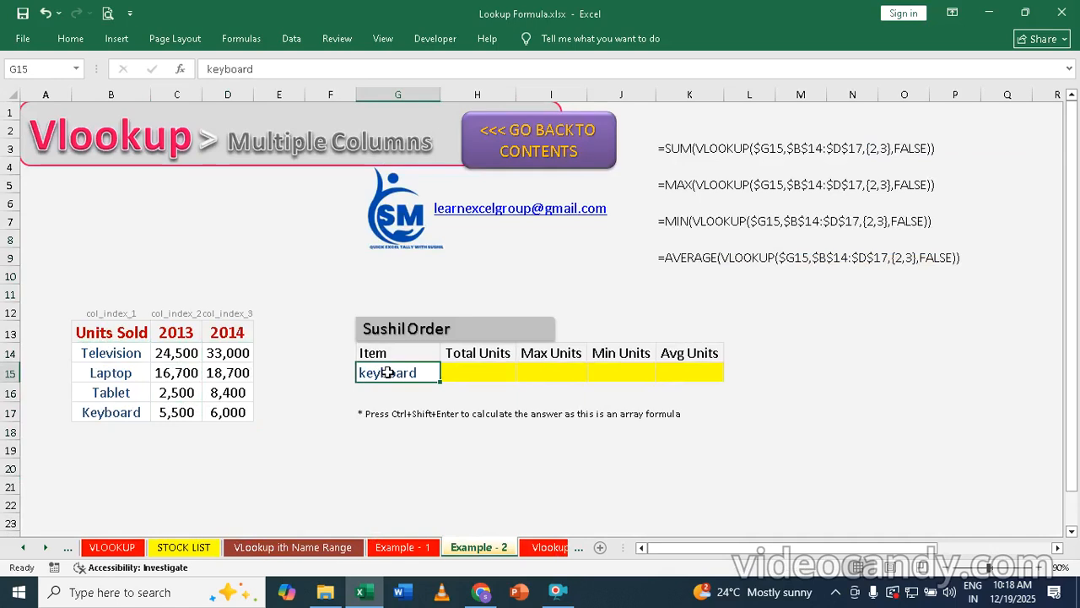
type("lapt")
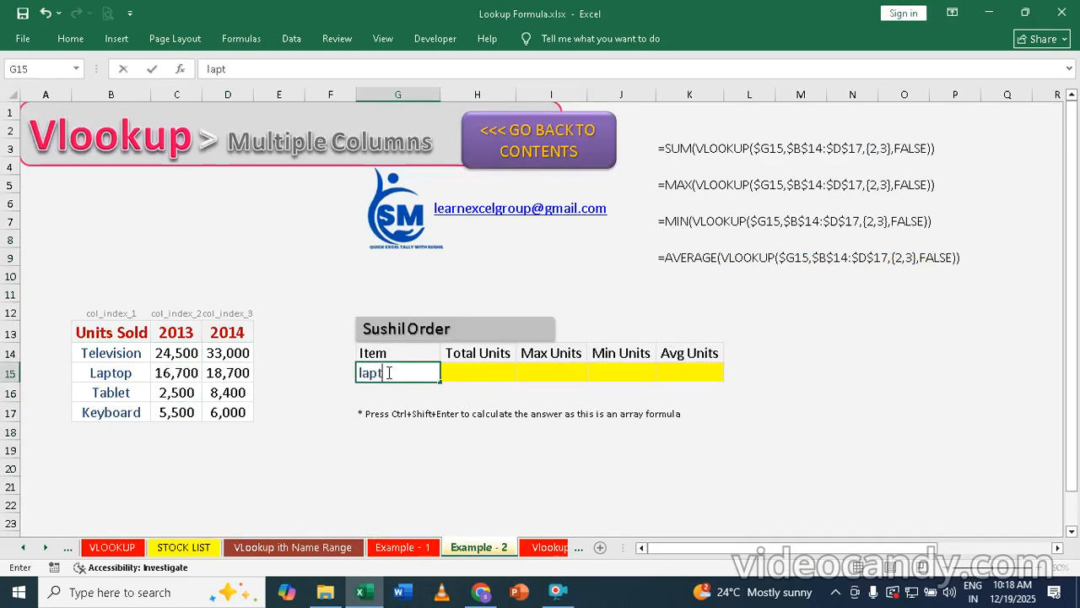
type("op")
key("Tab")
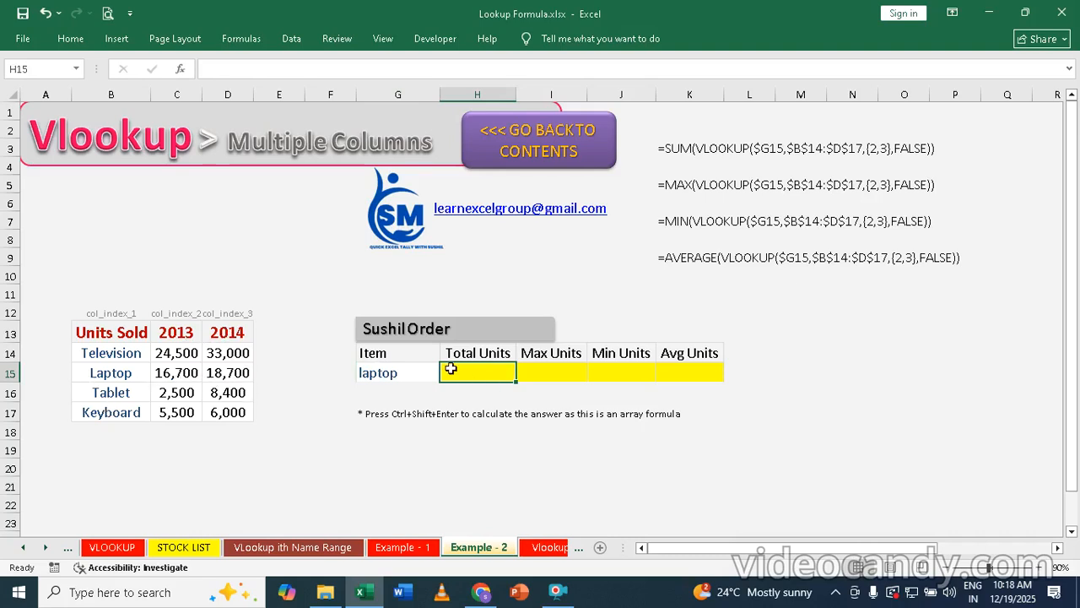
left_click(562, 373)
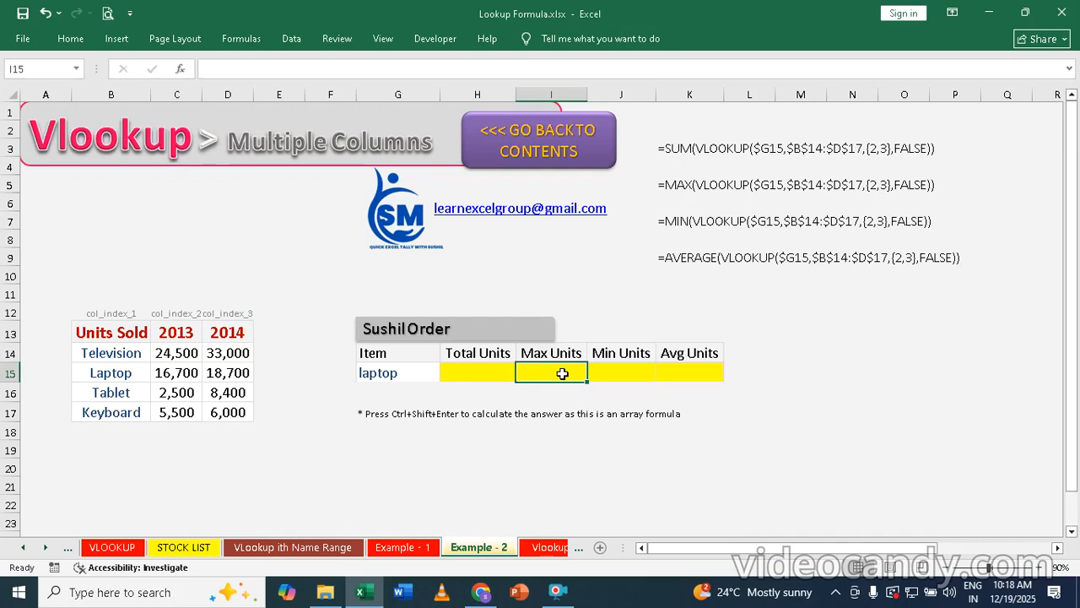
left_click(630, 371)
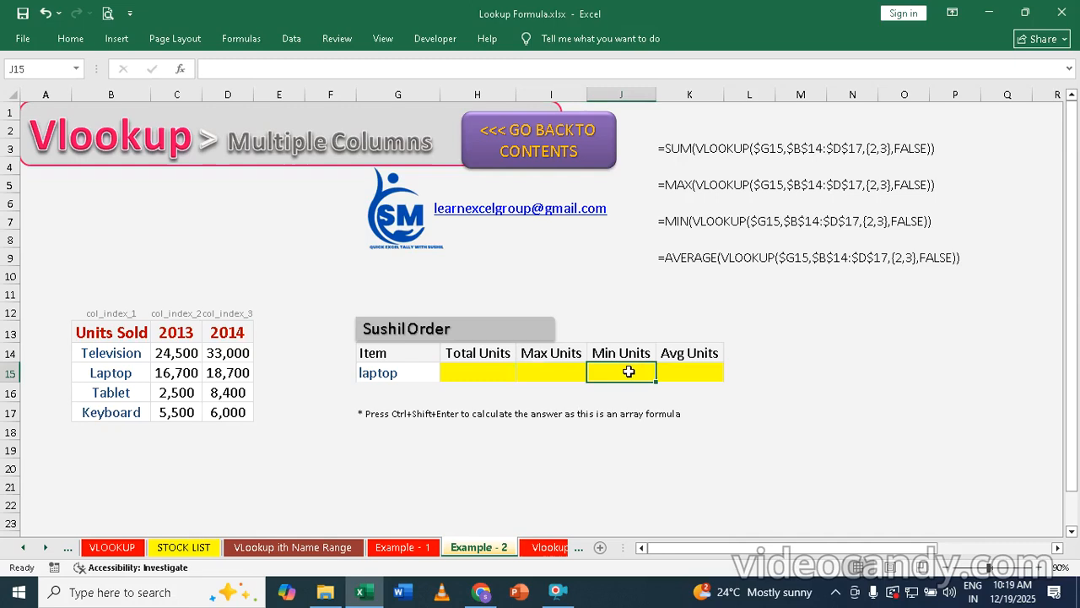
left_click(688, 372)
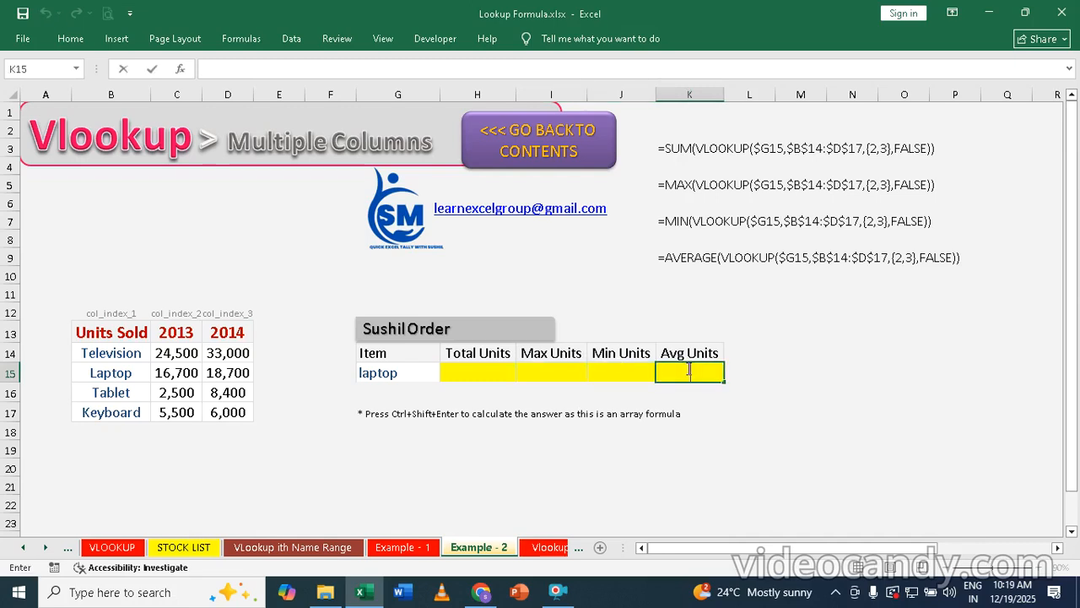
left_click(473, 366)
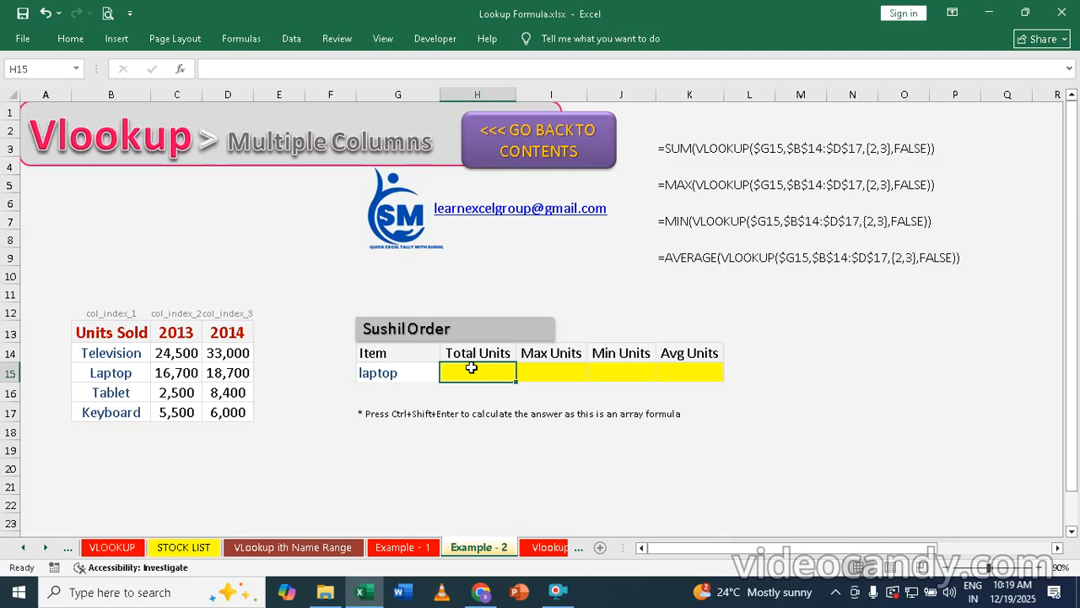
type("=")
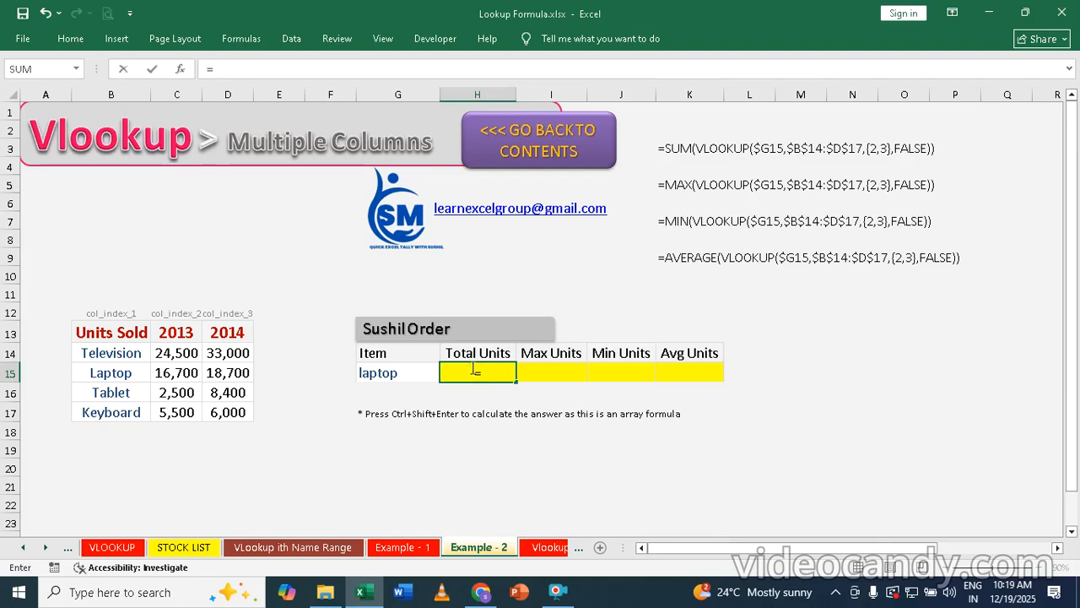
type("su")
key("Tab")
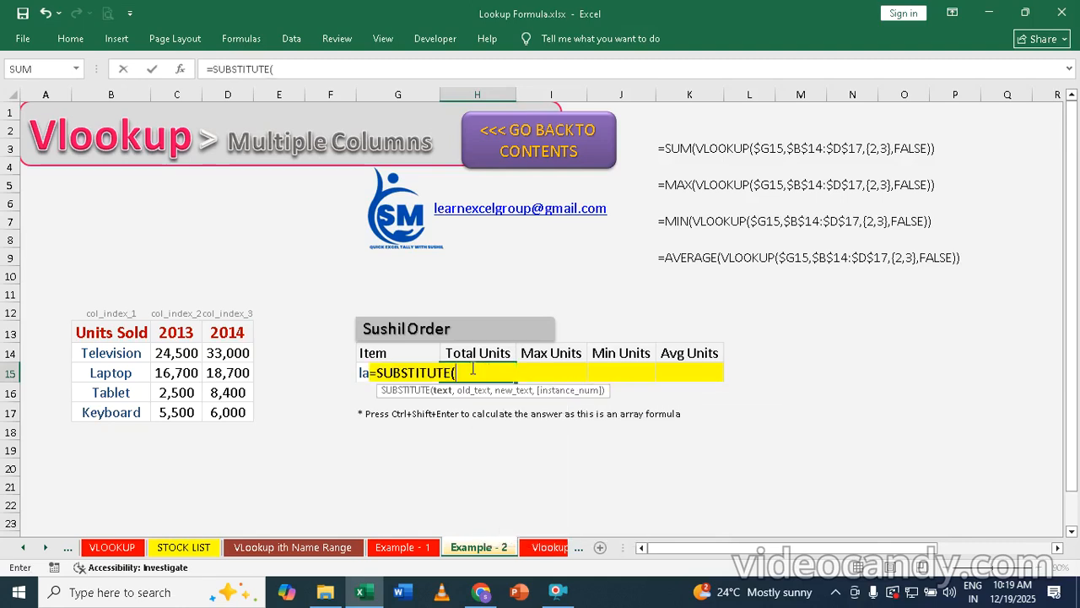
key("Escape")
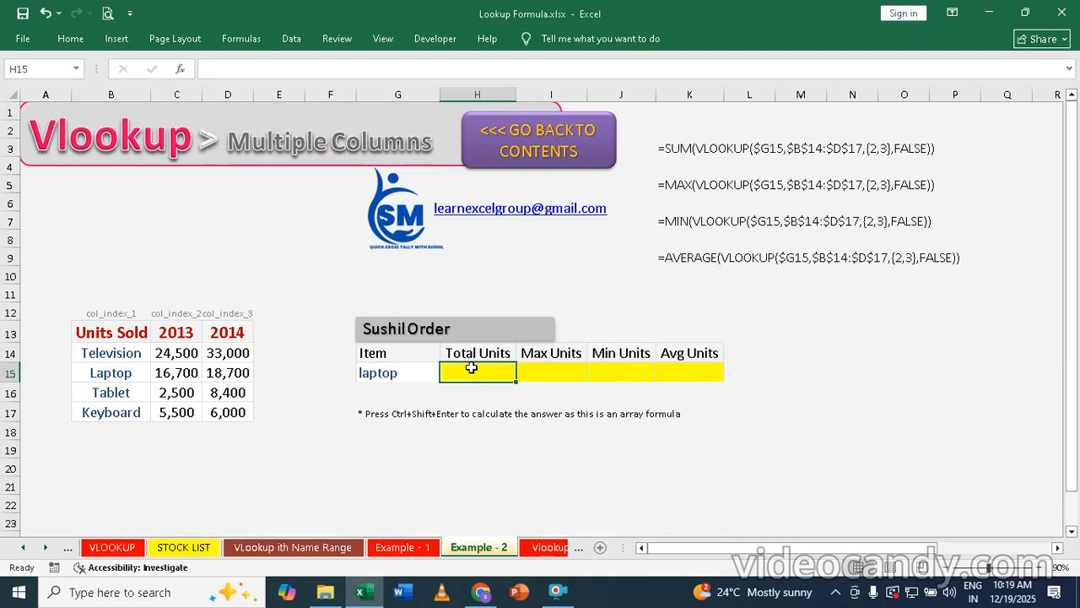
Start a SUM formula with a nested VLOOKUP in the Total Units cell H15, using the item cell $G$15 as the lookup value
type("=sum")
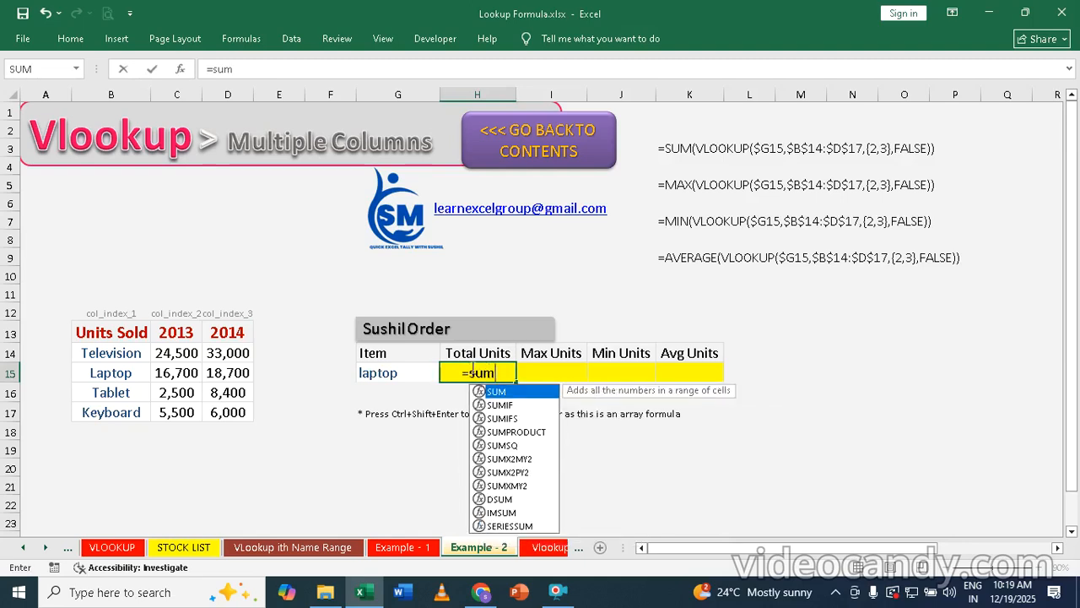
key("Tab")
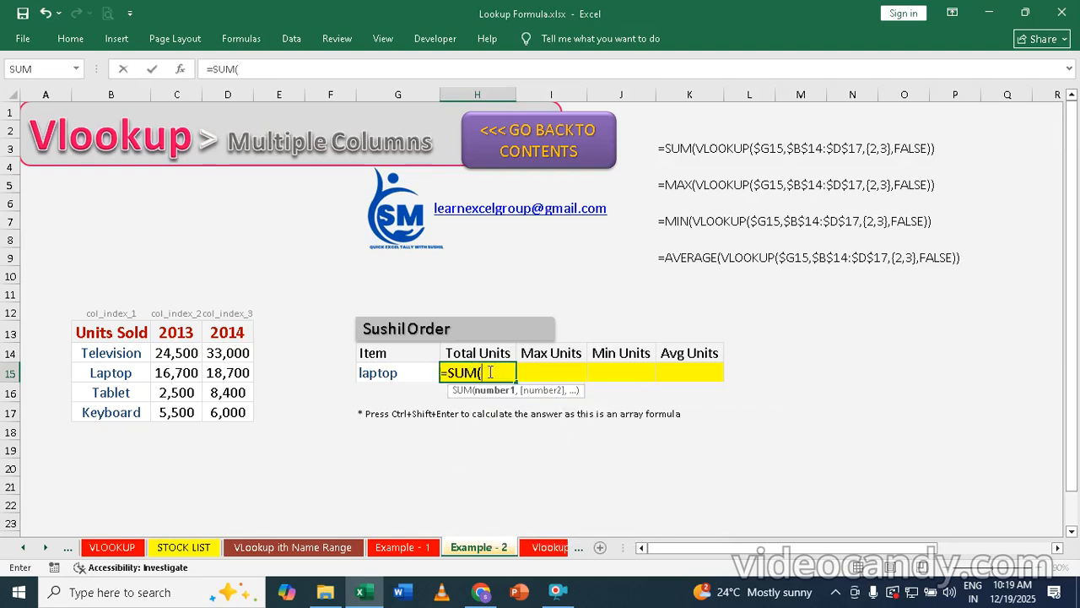
type("vl")
key("Tab")
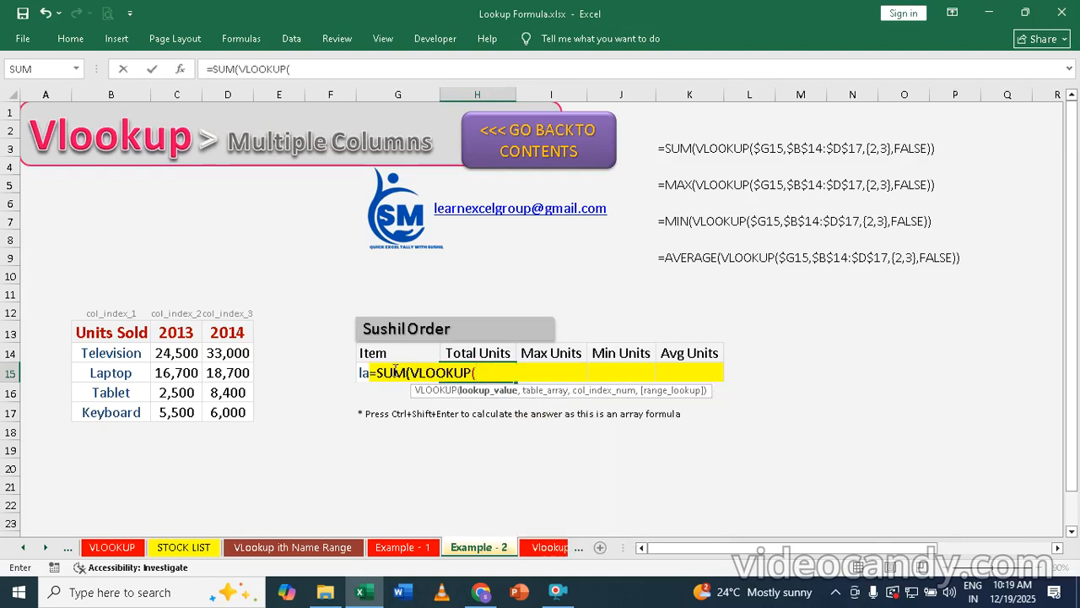
left_click(360, 374)
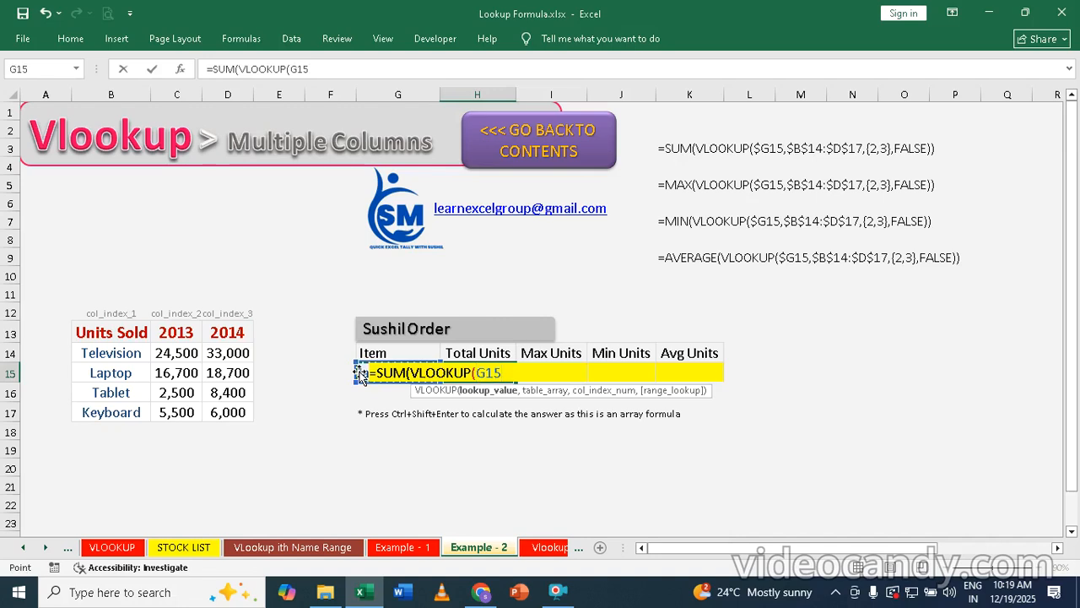
key("F4")
type(",")
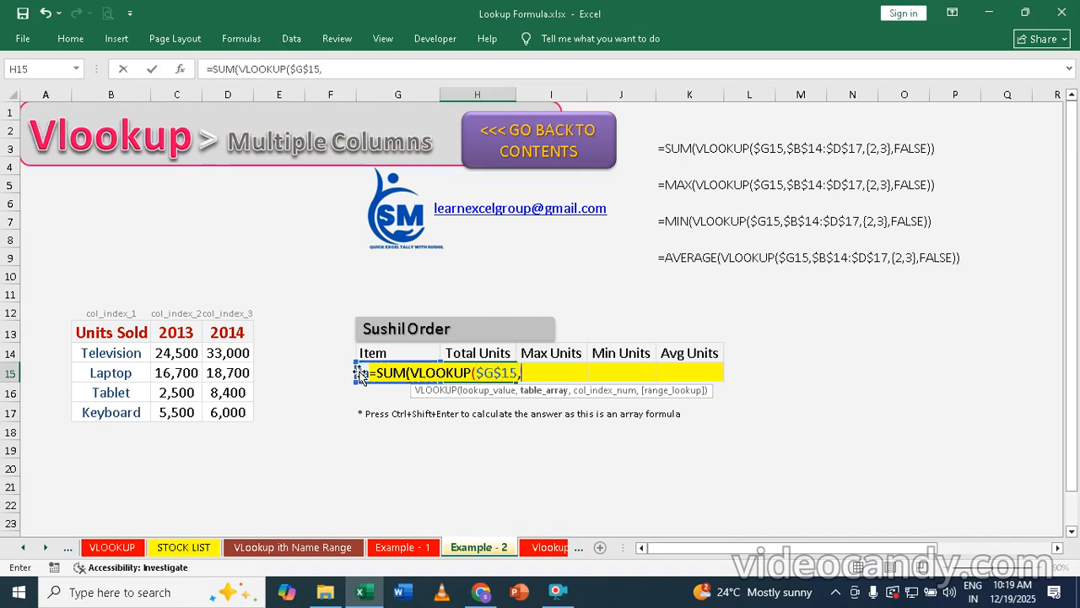
Set the VLOOKUP table array to the Units Sold table with absolute references, $B$13:$D$17
left_click(100, 333)
left_click_drag(101, 333, 226, 414)
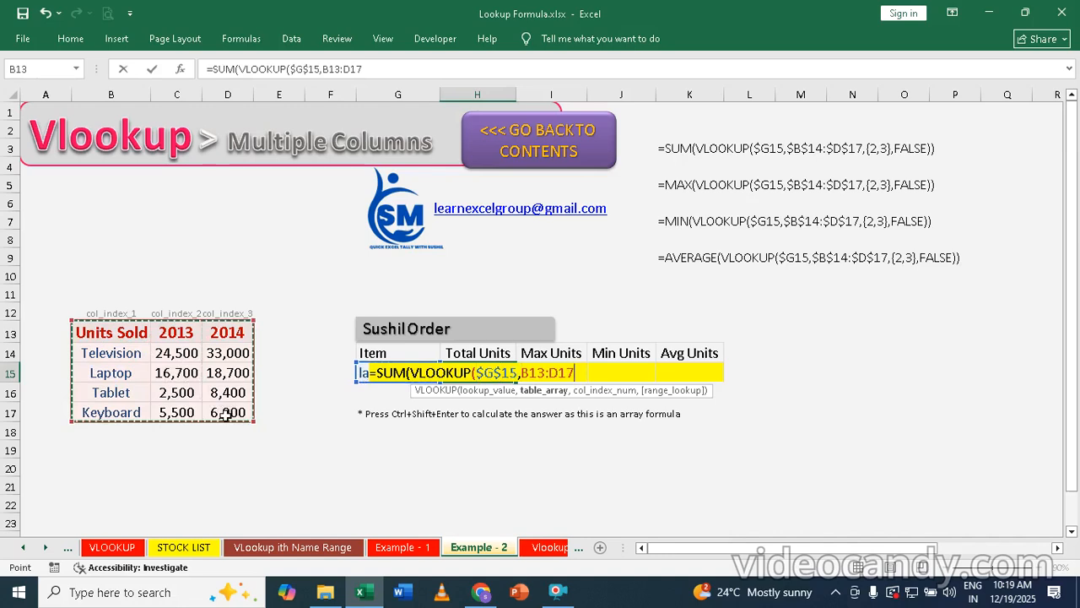
key("F4")
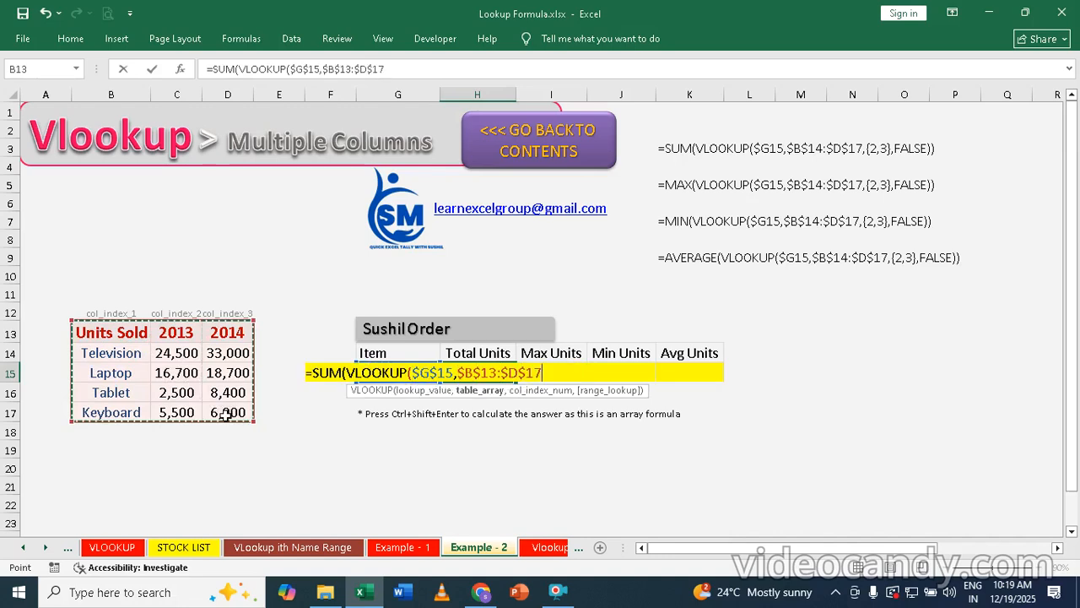
type(",")
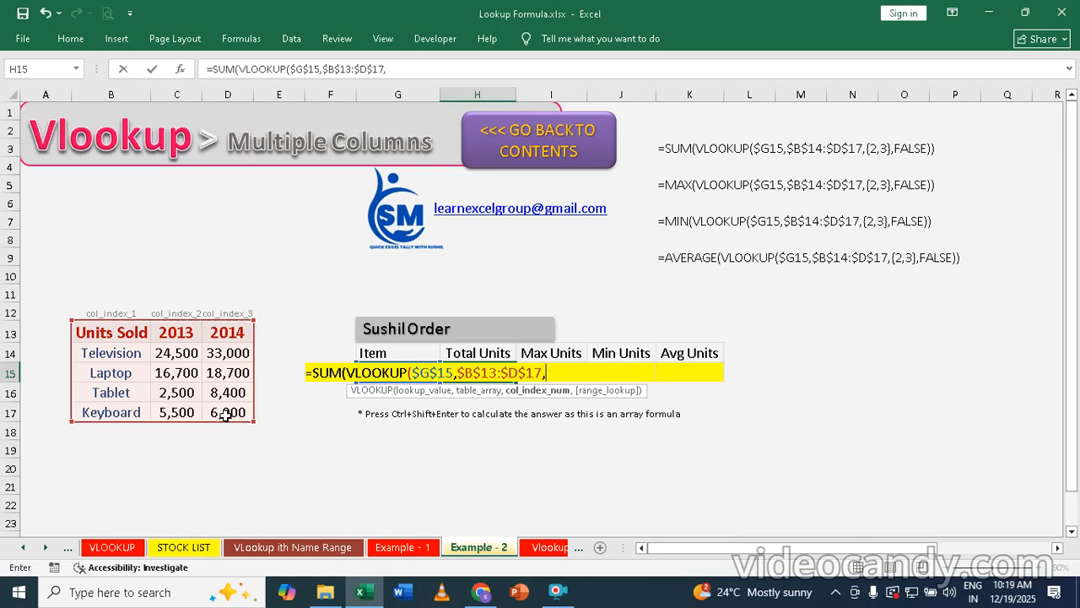
Complete the SUM(VLOOKUP) formula with column indexes {2,3} and exact match 0, and enter it as an array formula
type("{2,3}")
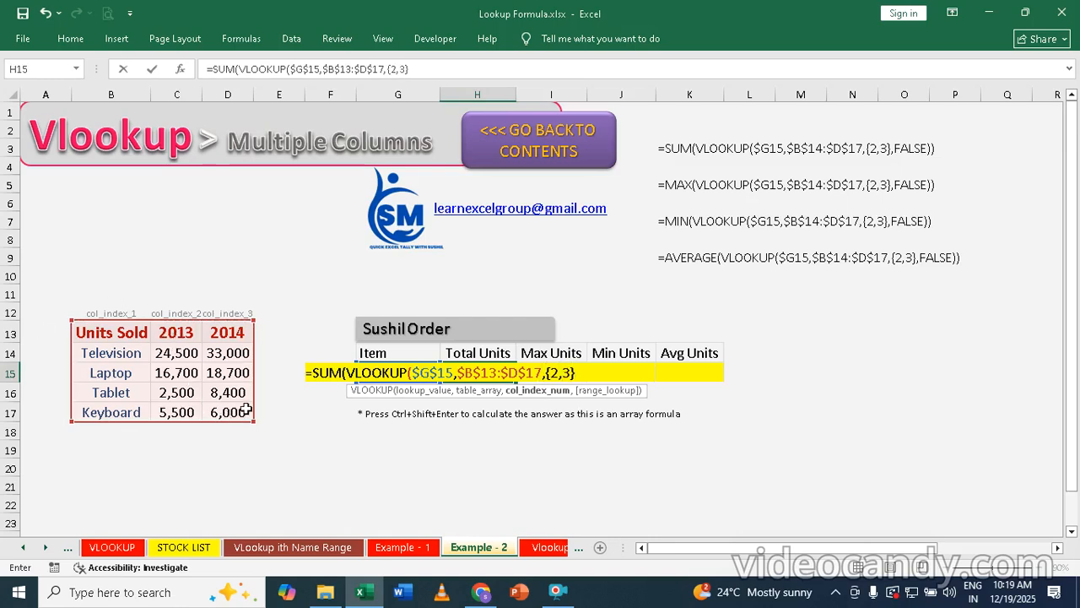
type(",")
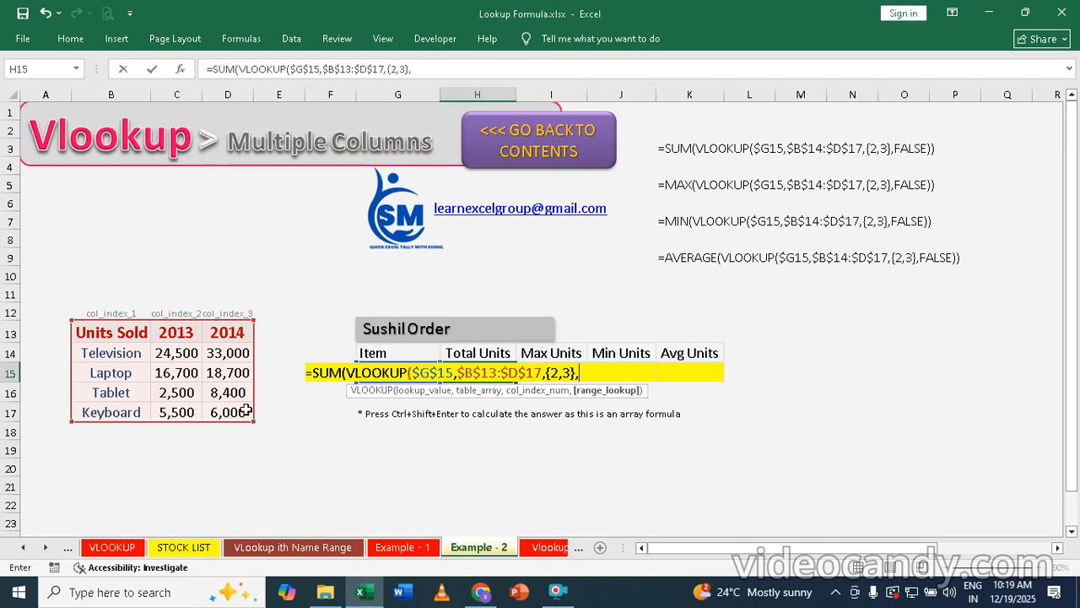
type("0")
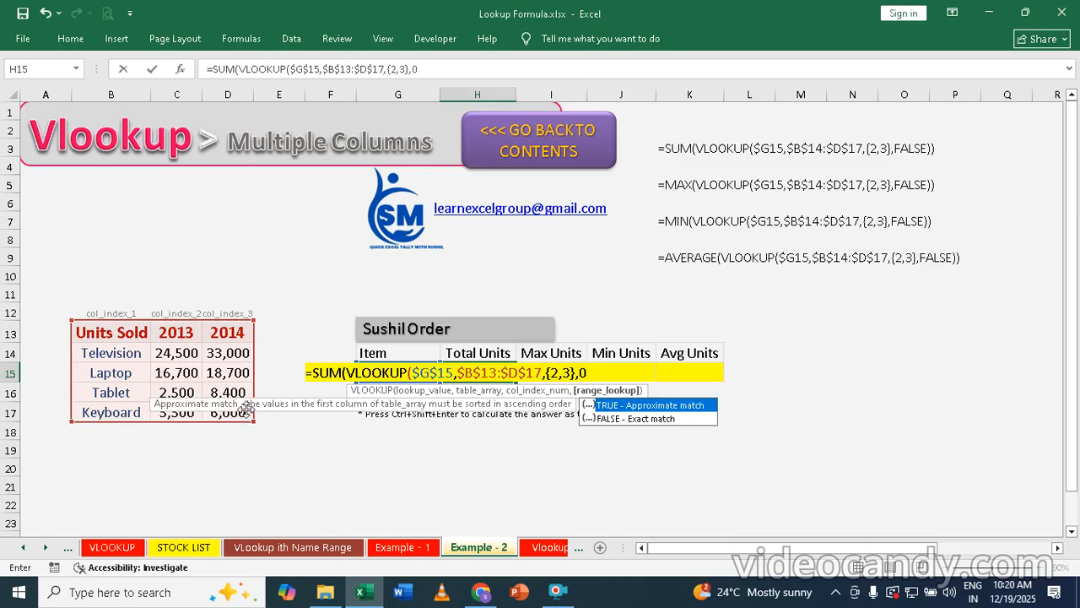
type("))")
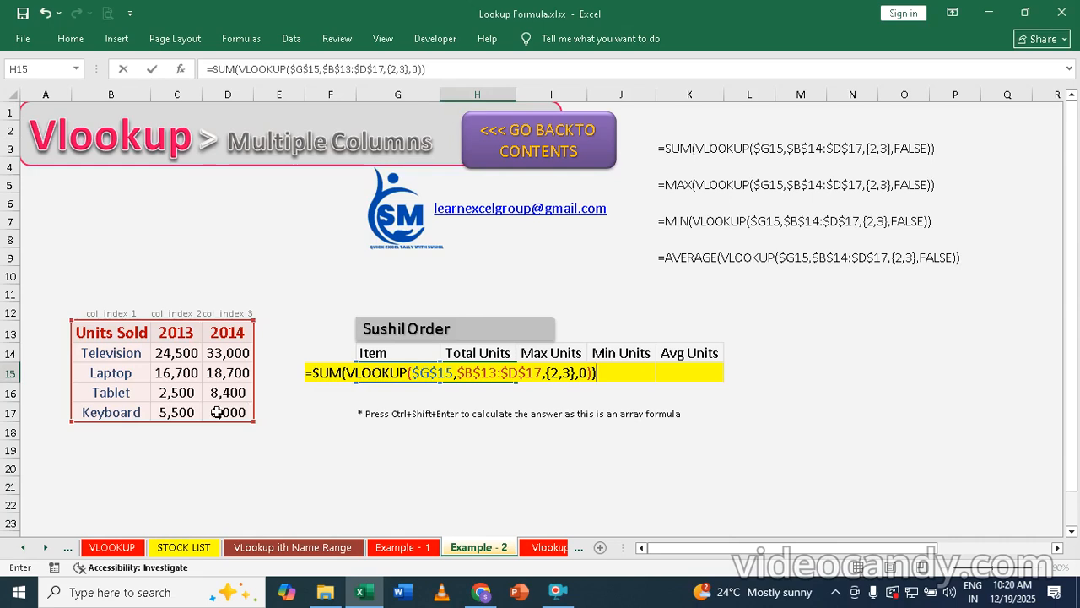
key("ctrl+shift+Return")
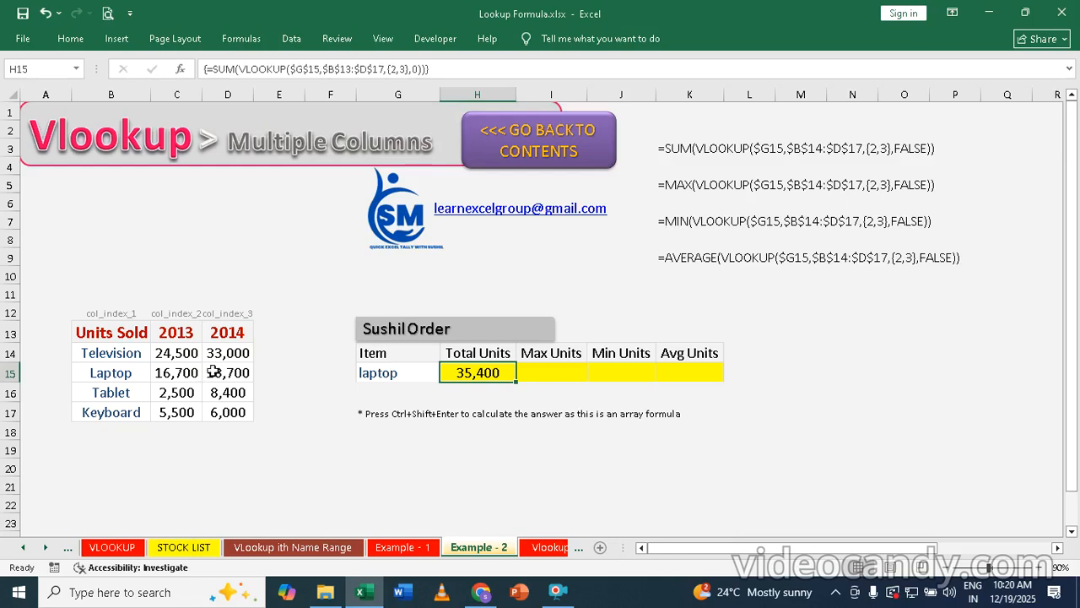
Change the order table's item in G15 to keyboard
left_click(393, 373)
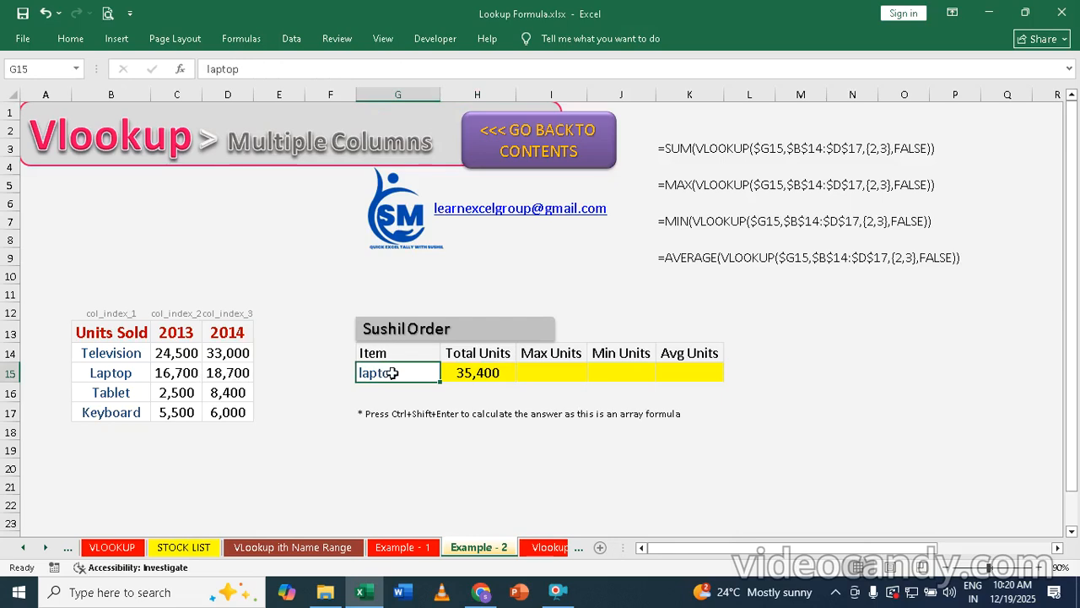
type("key")
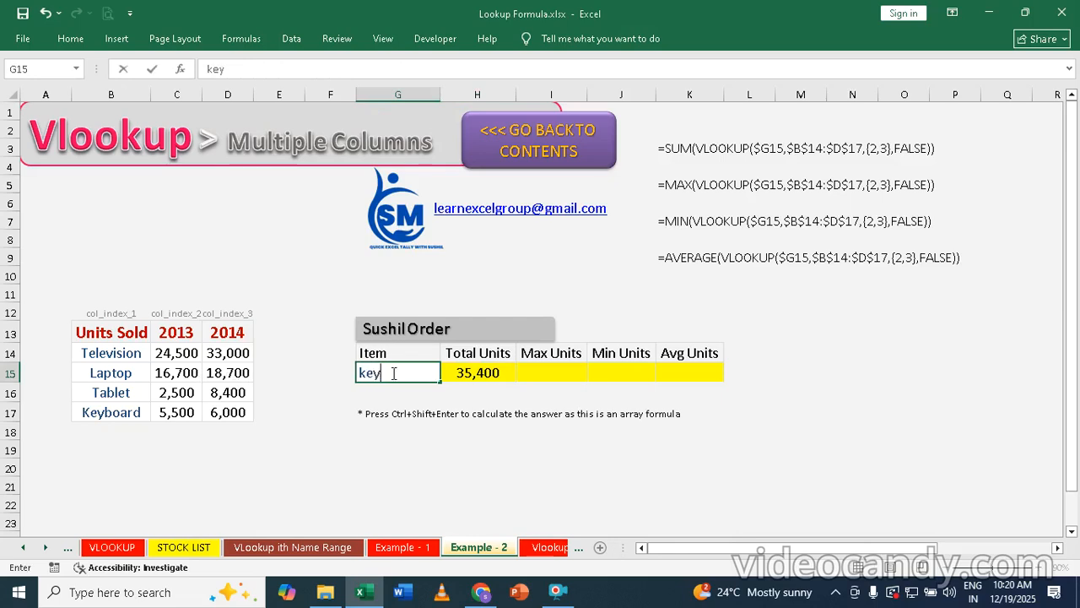
type("board")
key("Return")
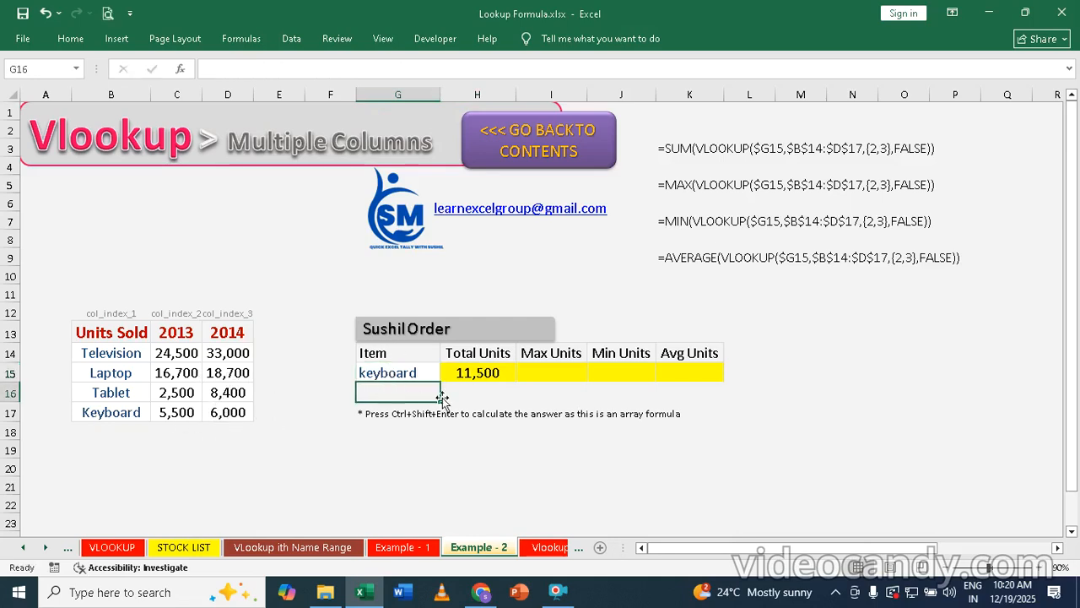
left_click(549, 370)
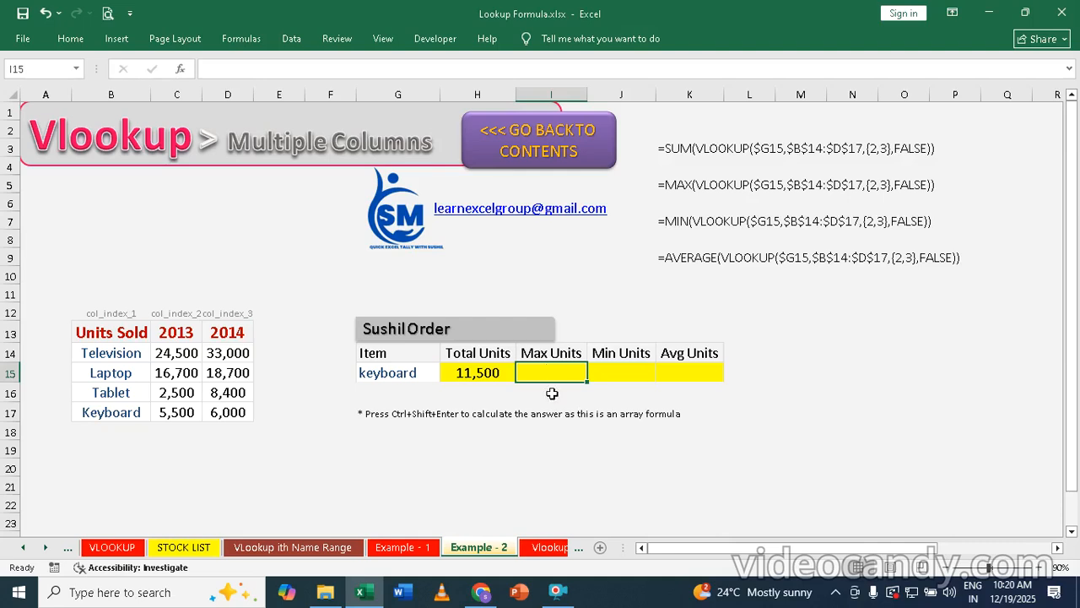
left_click(617, 370)
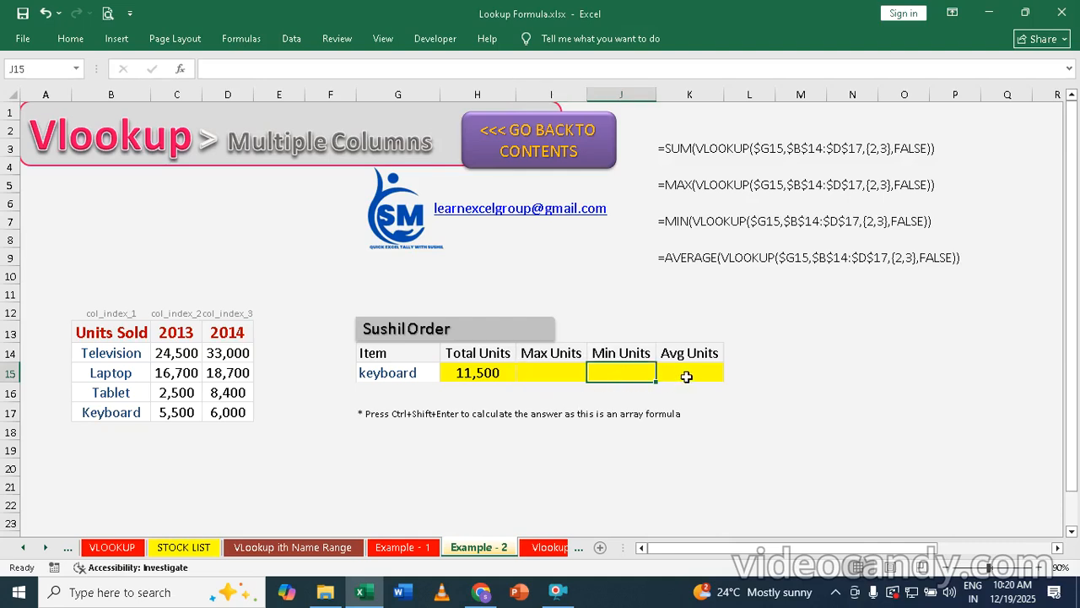
left_click(680, 364)
Start a MAX formula with a nested VLOOKUP in the Max Units cell I15, using $G$15 as the lookup value
left_click(538, 370)
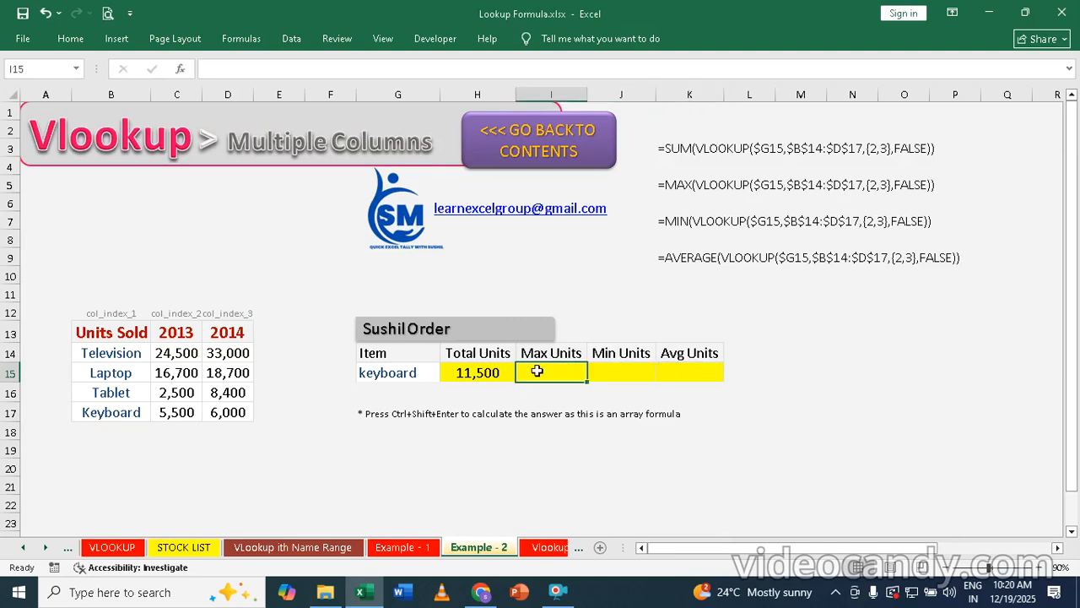
type("=")
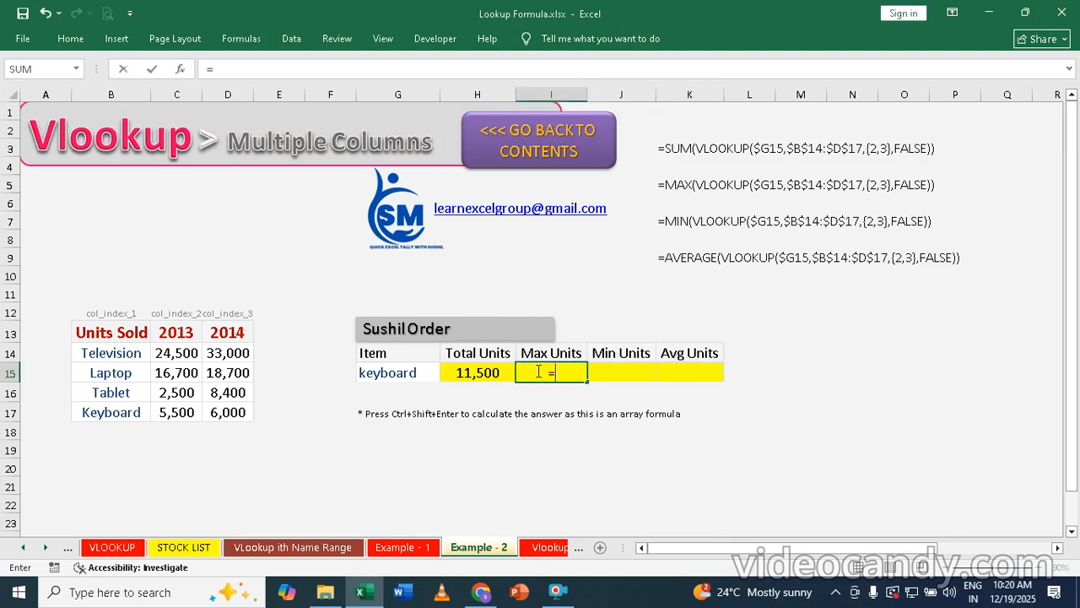
type("max")
key("Tab")
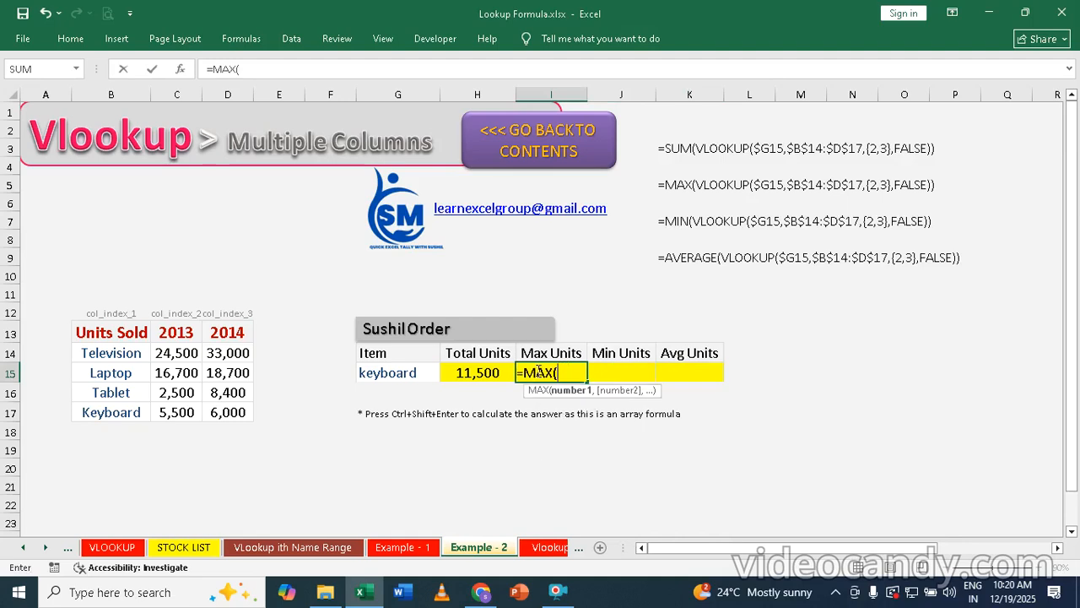
type("vlookup")
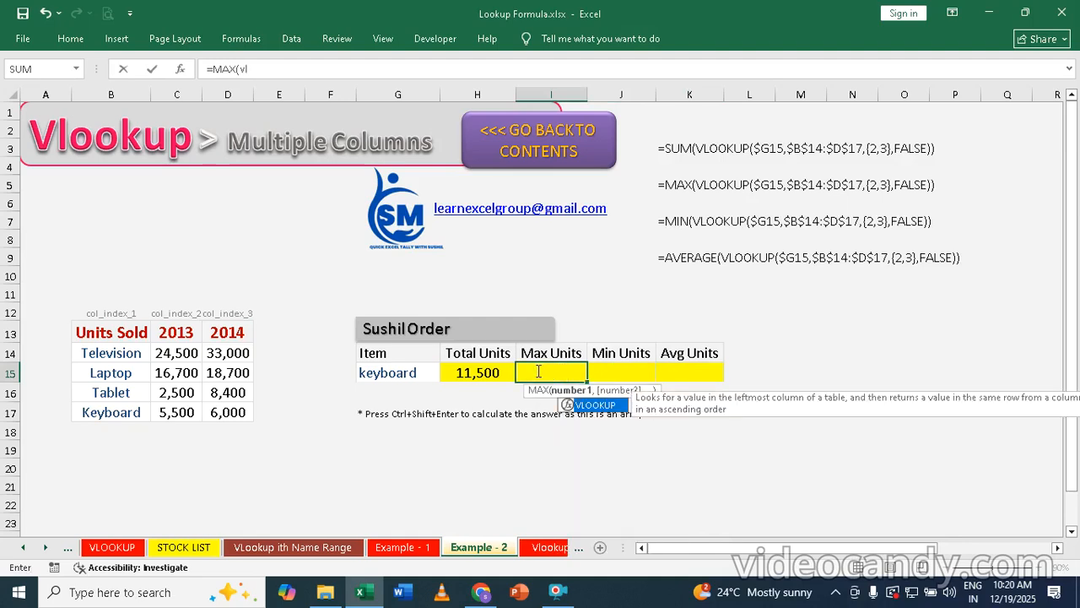
key("Tab")
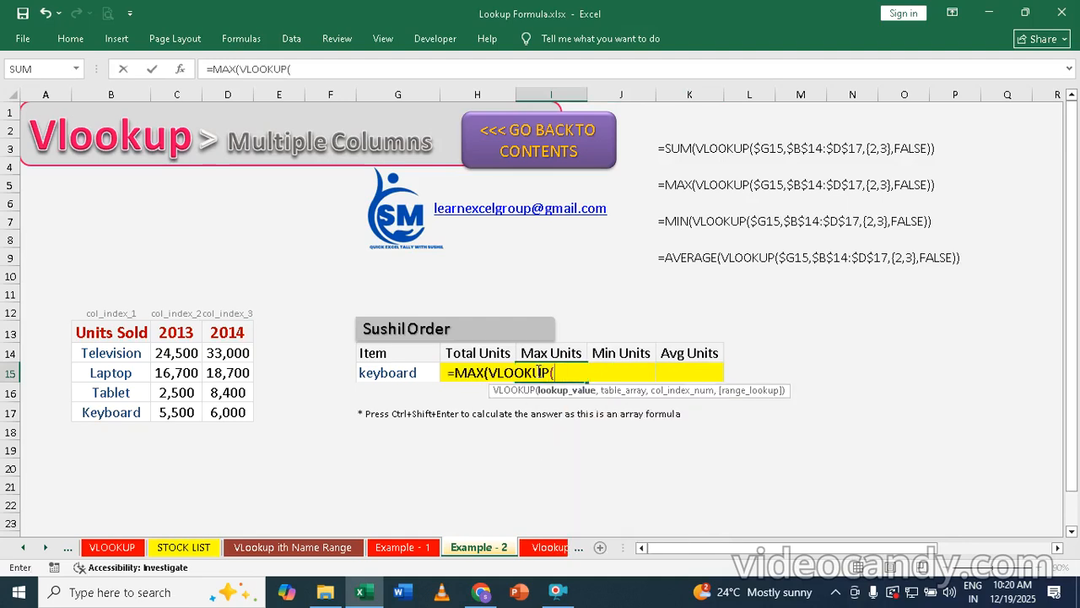
left_click(389, 372)
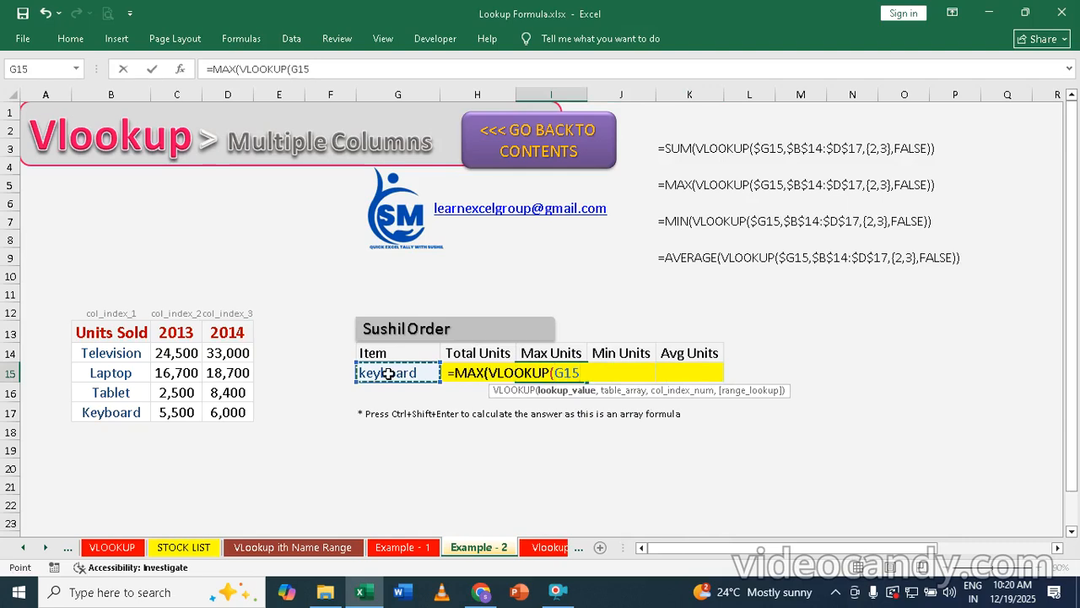
key("F4")
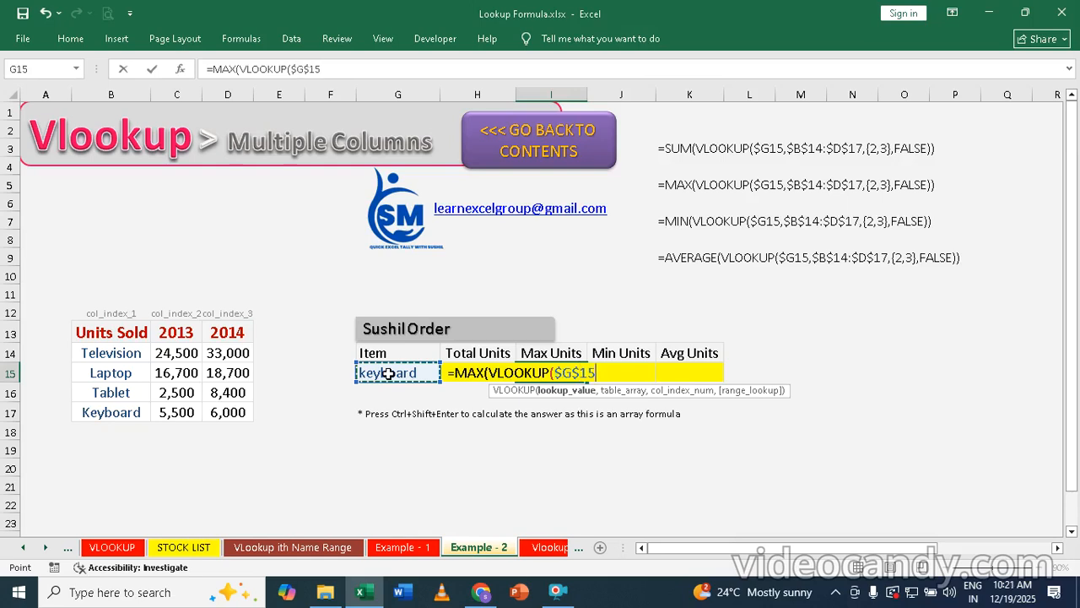
type(",")
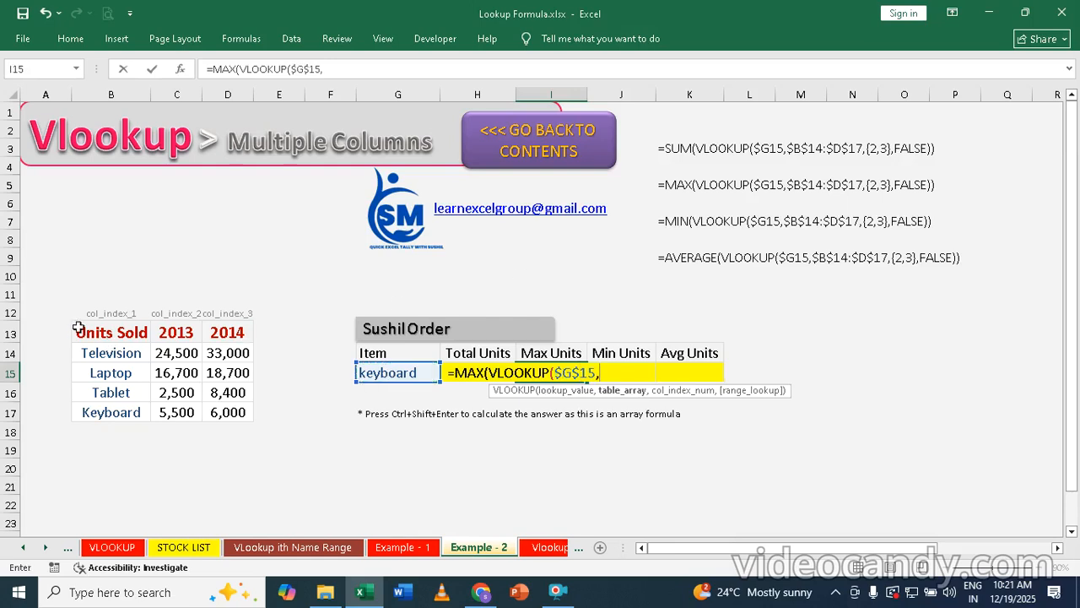
Complete the MAX(VLOOKUP) formula with table array B13:D17, column indexes {2,3} and exact match 0, and enter it as an array formula
left_click_drag(93, 326, 227, 417)
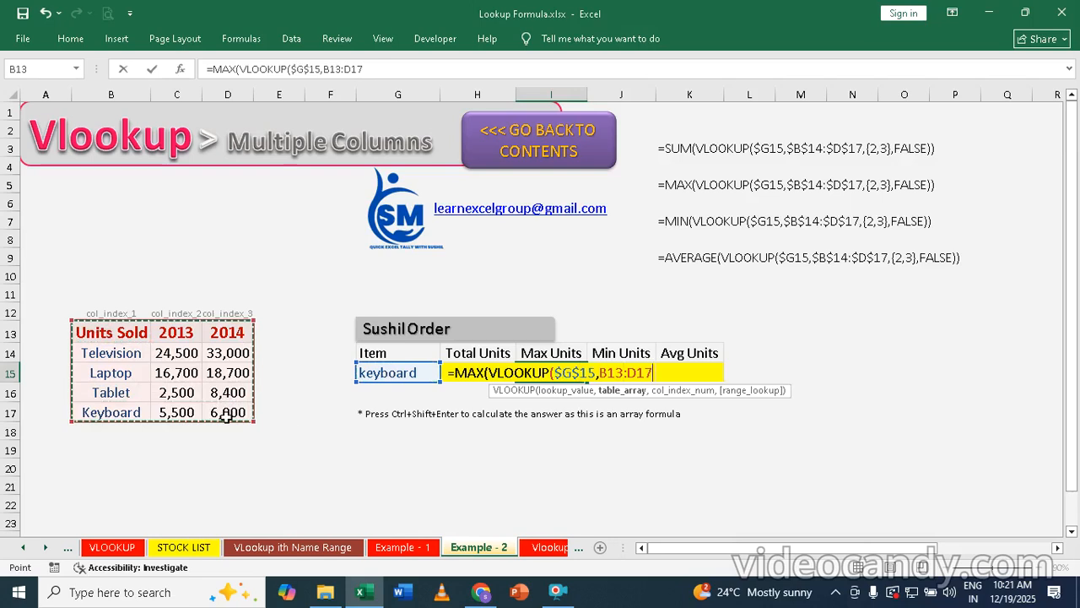
type(",")
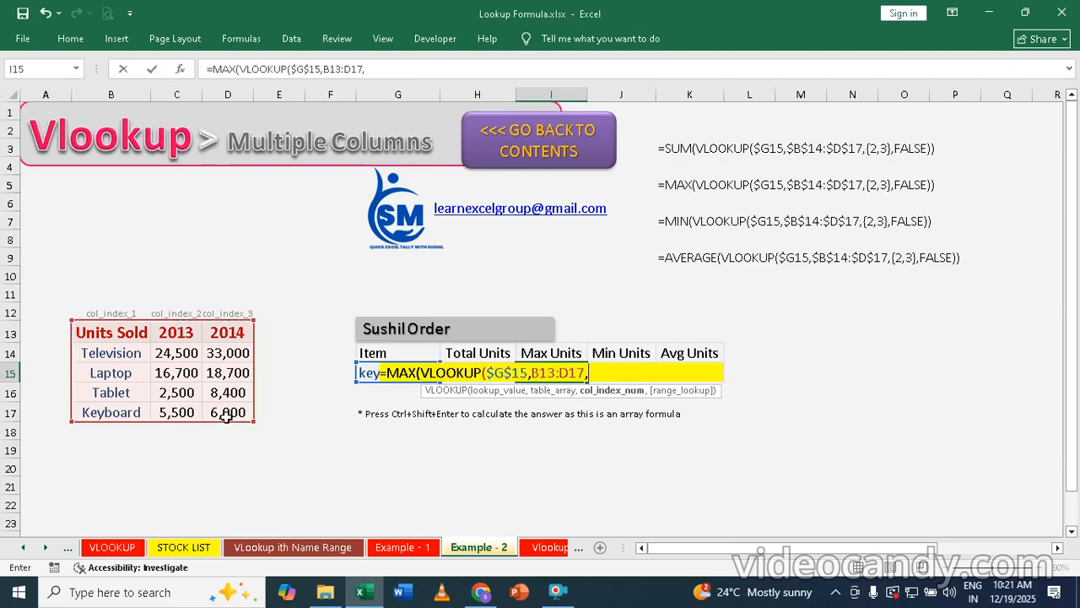
type("{2,3},0")
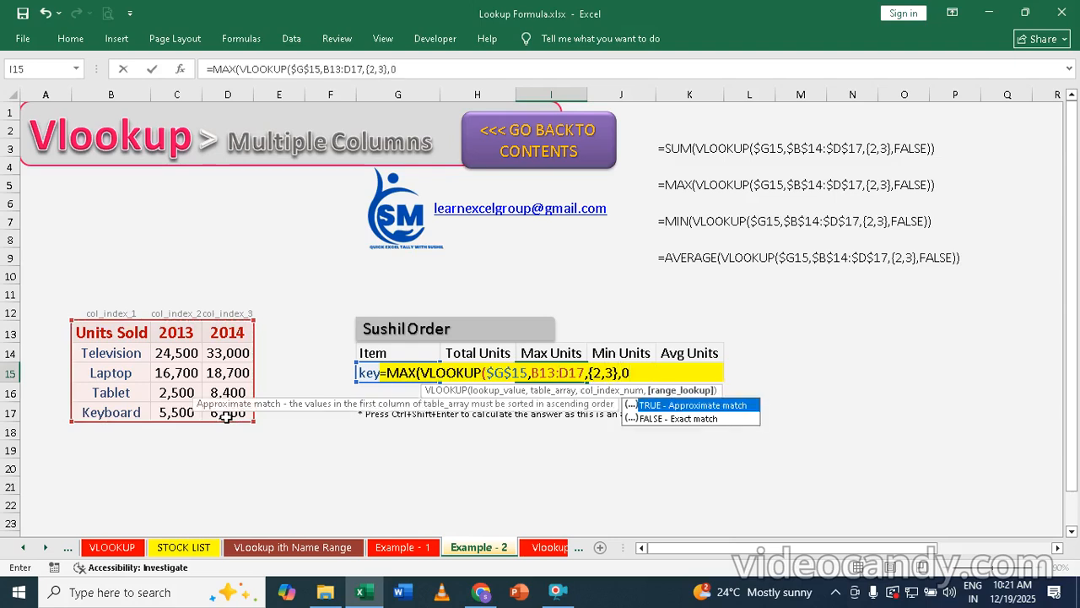
type("))")
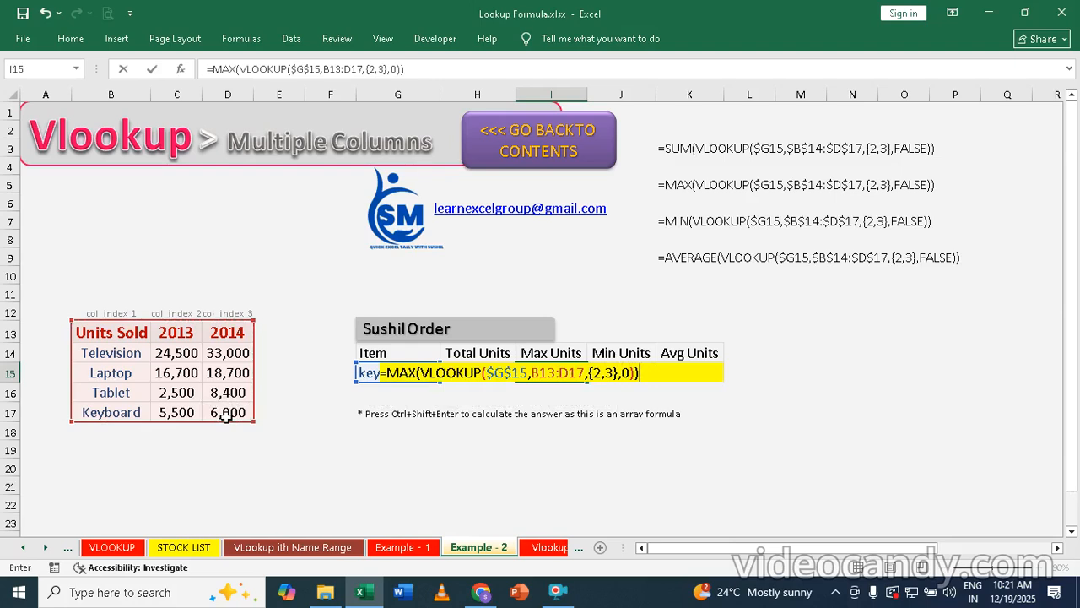
key("ctrl+shift+Return")
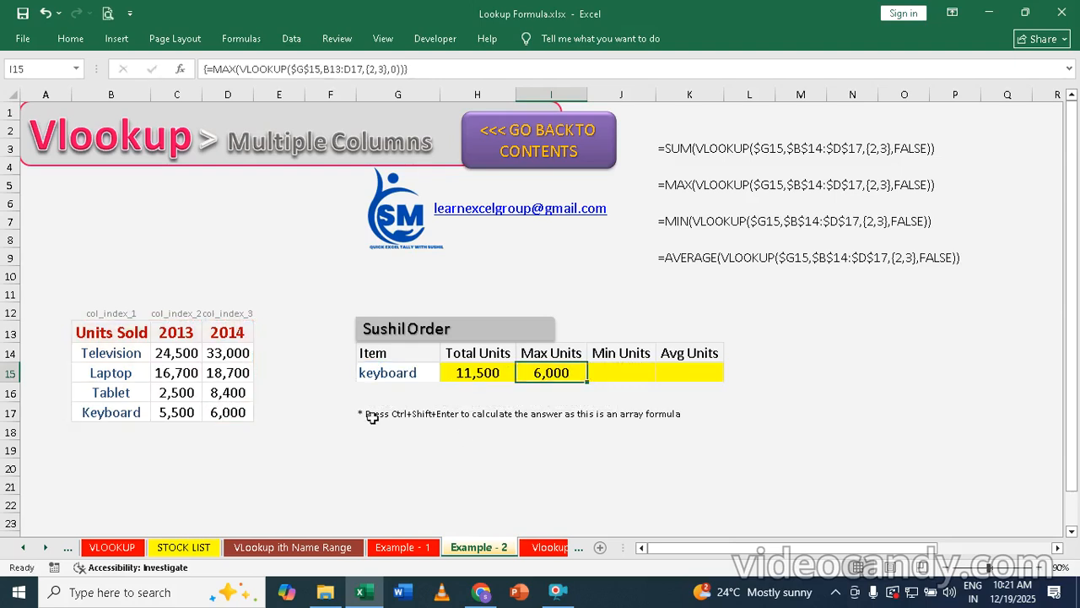
Change the order table's item in G15 to laptop
left_click(389, 372)
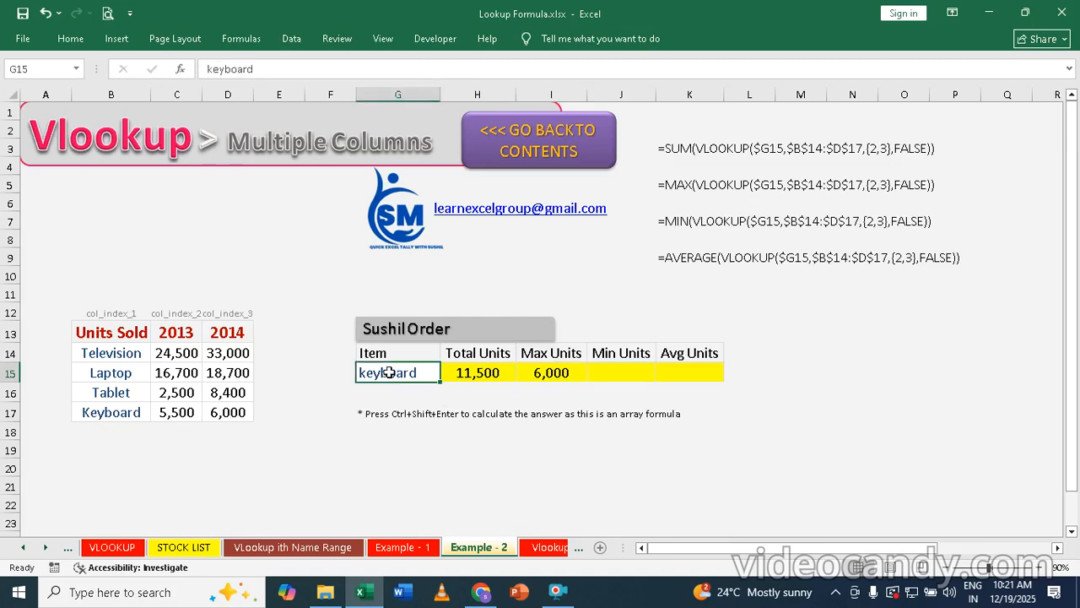
type("laptop")
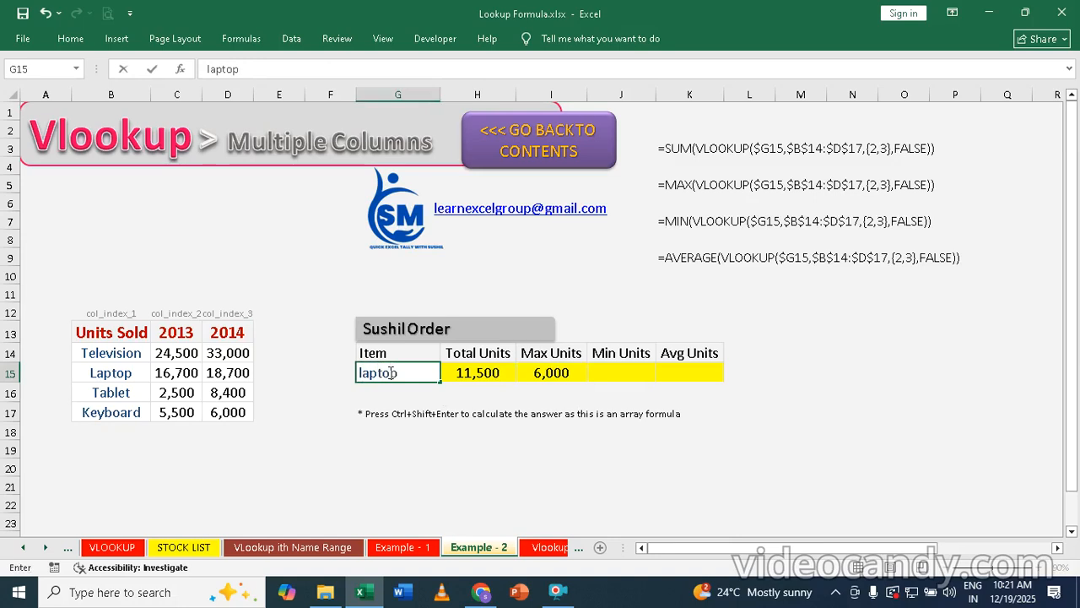
key("Return")
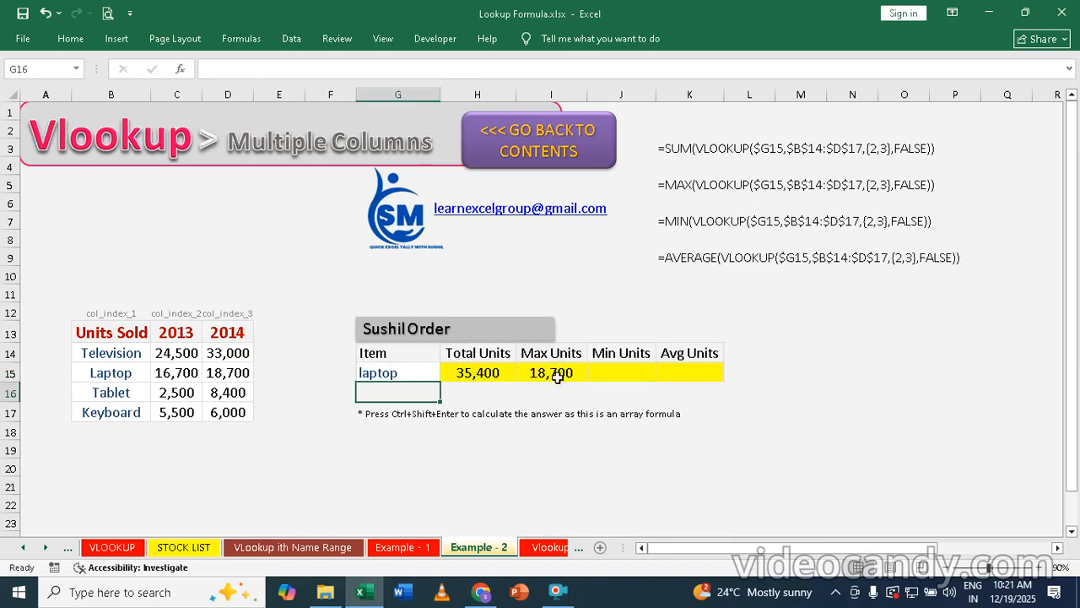
Start a MIN formula with a nested VLOOKUP in the Min Units cell J15, using $G$15 as the lookup value
double_click(624, 366)
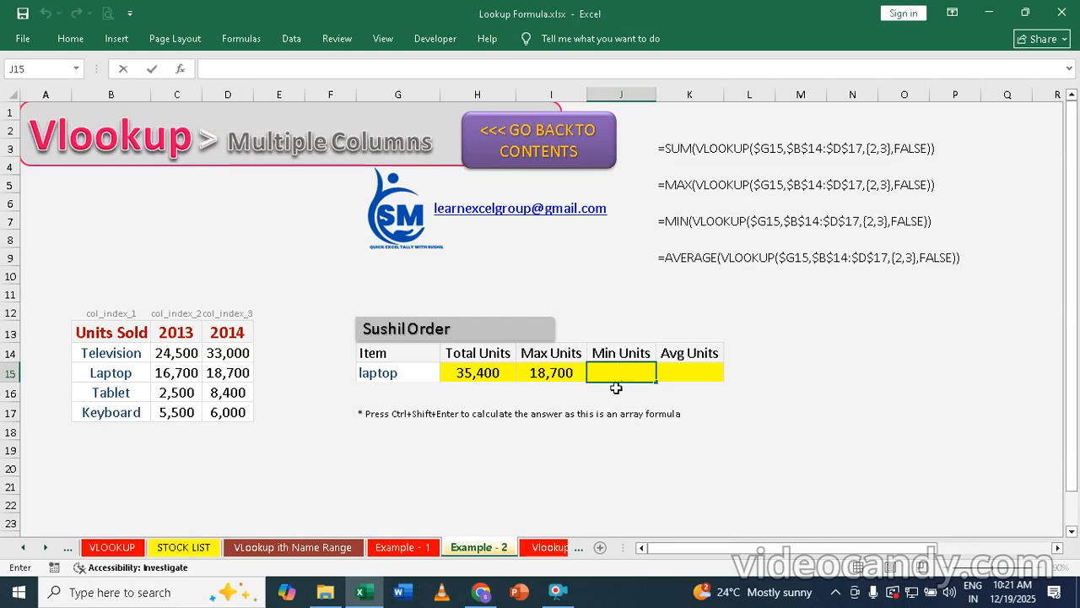
type("=min")
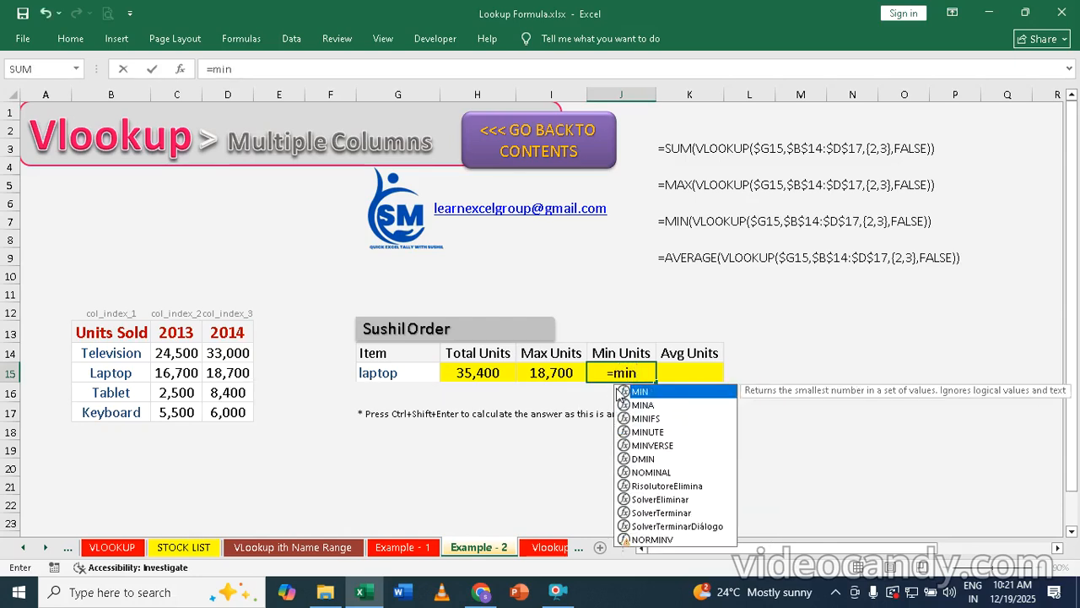
key("Tab")
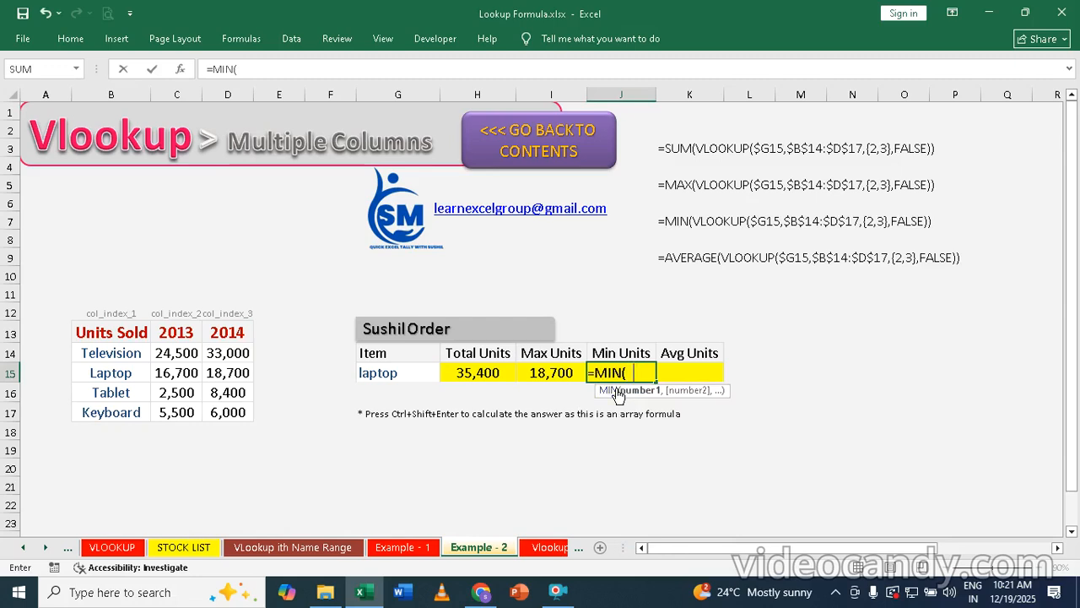
type("vl")
key("Tab")
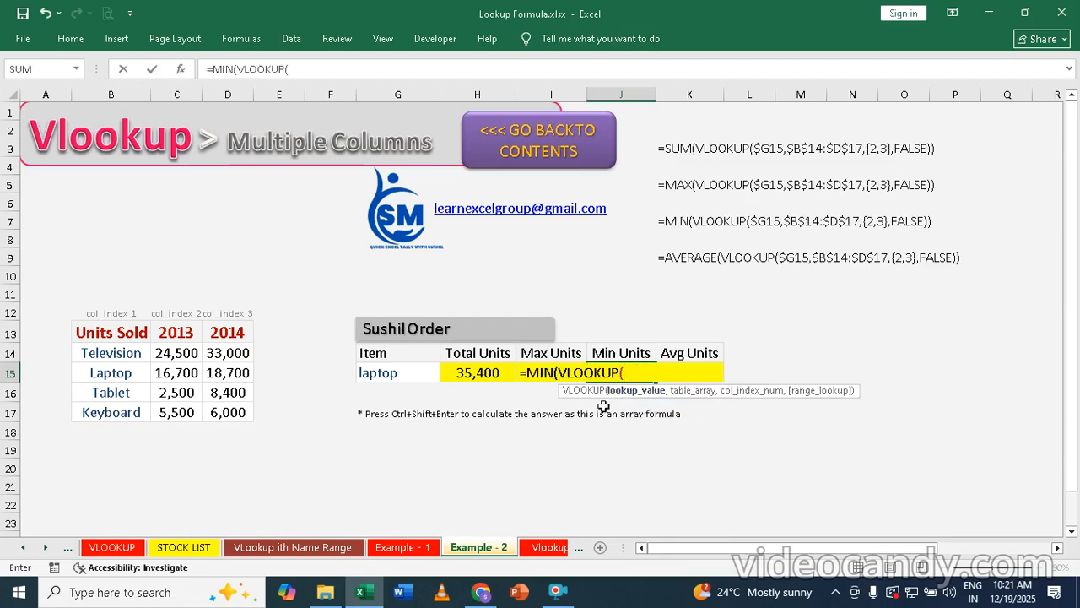
left_click(390, 373)
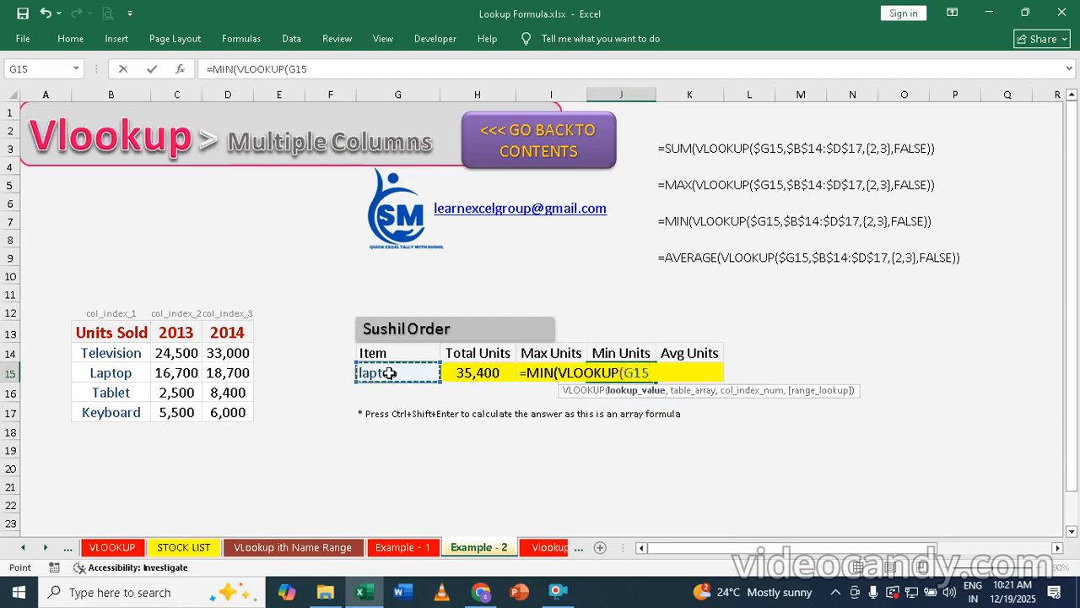
key("F4")
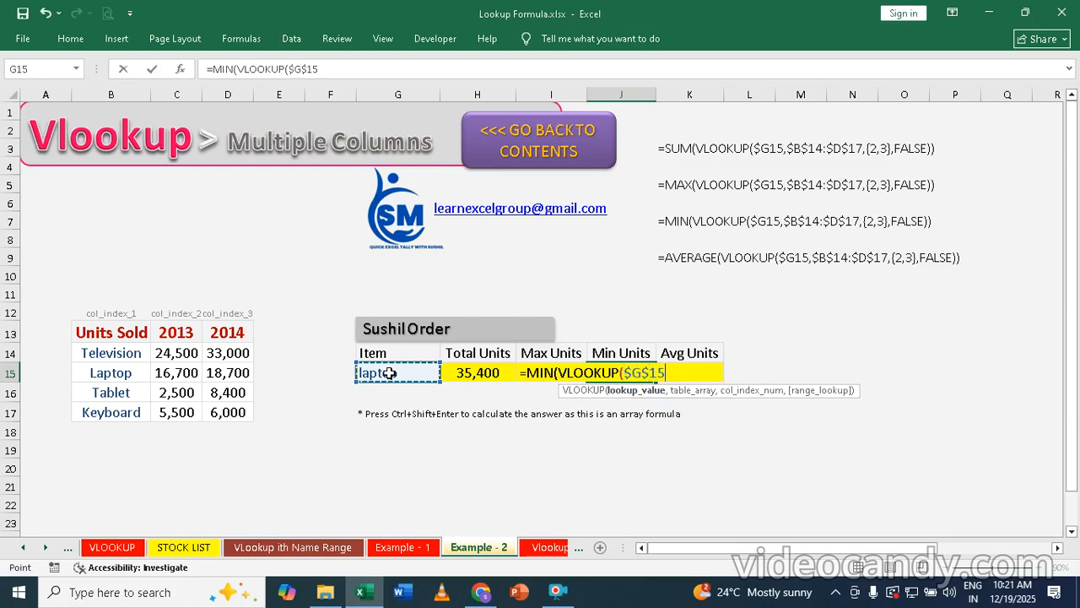
type(",")
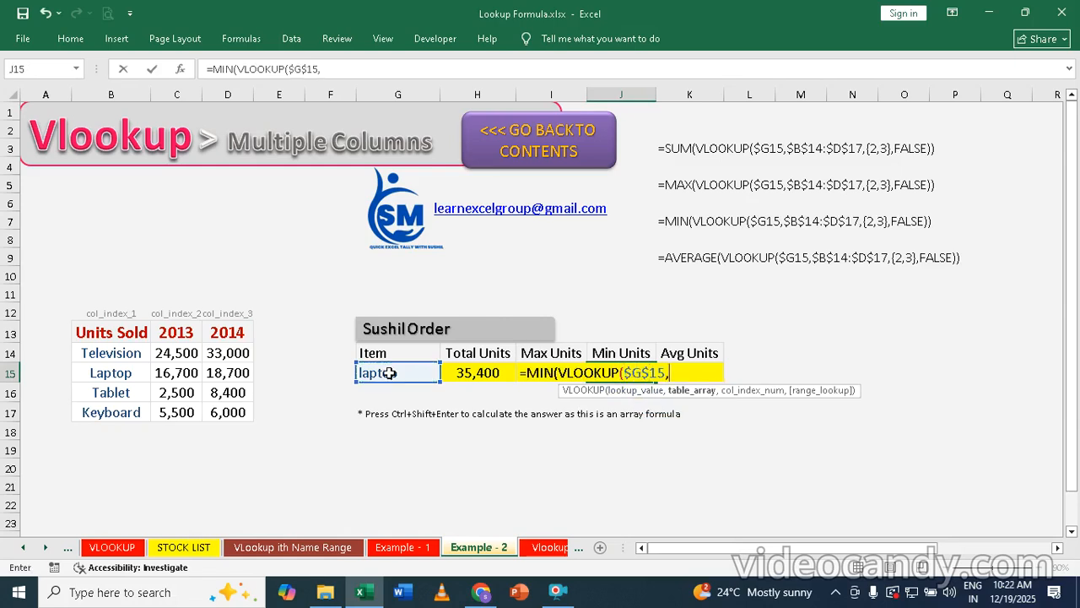
Complete the MIN(VLOOKUP) formula with table array $B$13:$D$17, column indexes {2,3} and exact match 0, and enter it as an array formula
left_click(90, 335)
left_click_drag(90, 334, 212, 409)
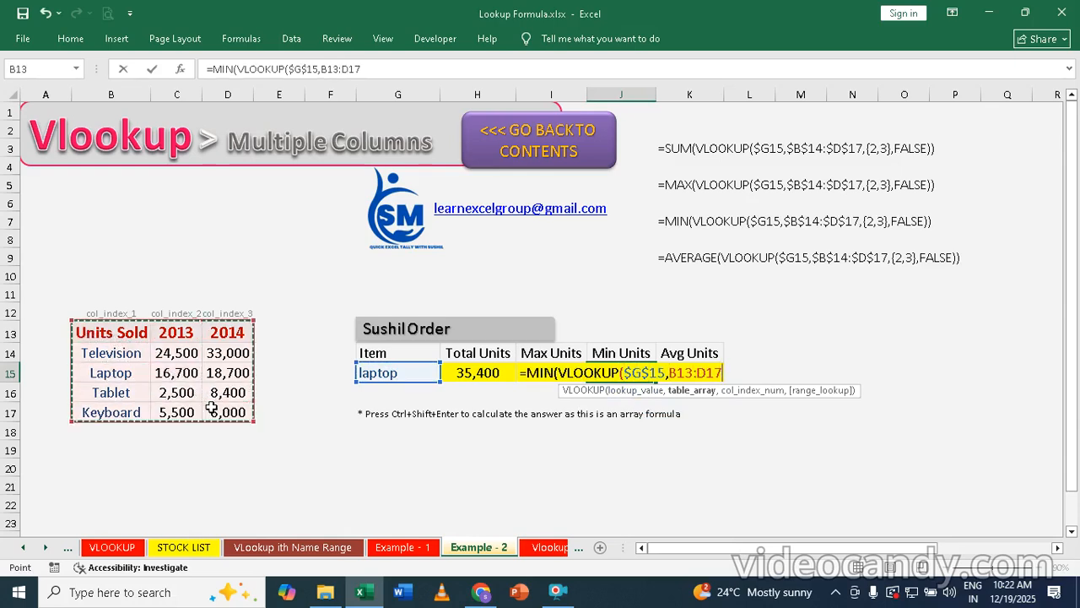
key("F4")
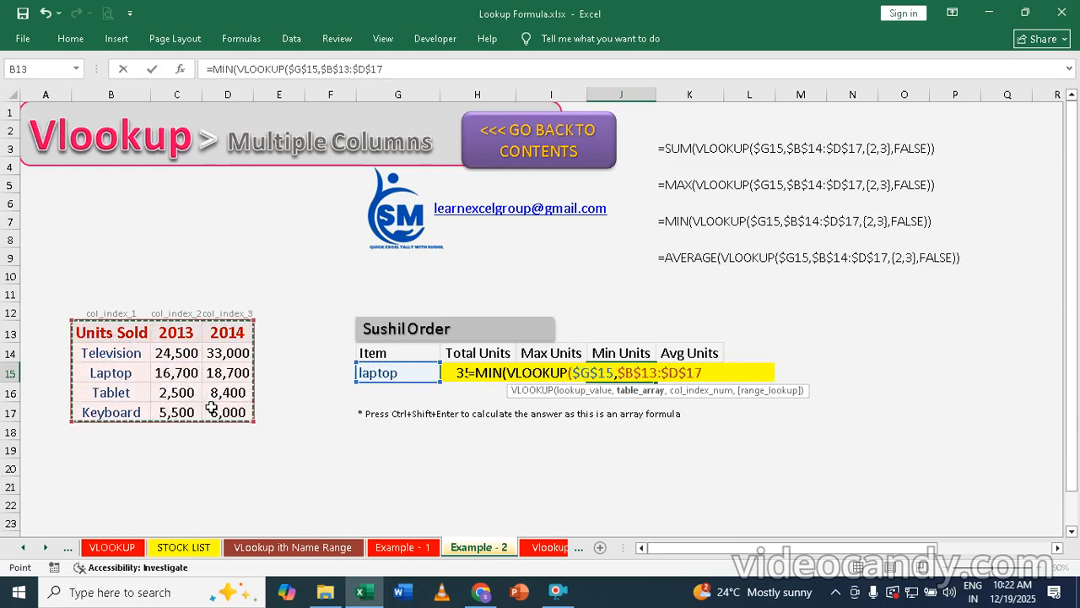
type(",2")
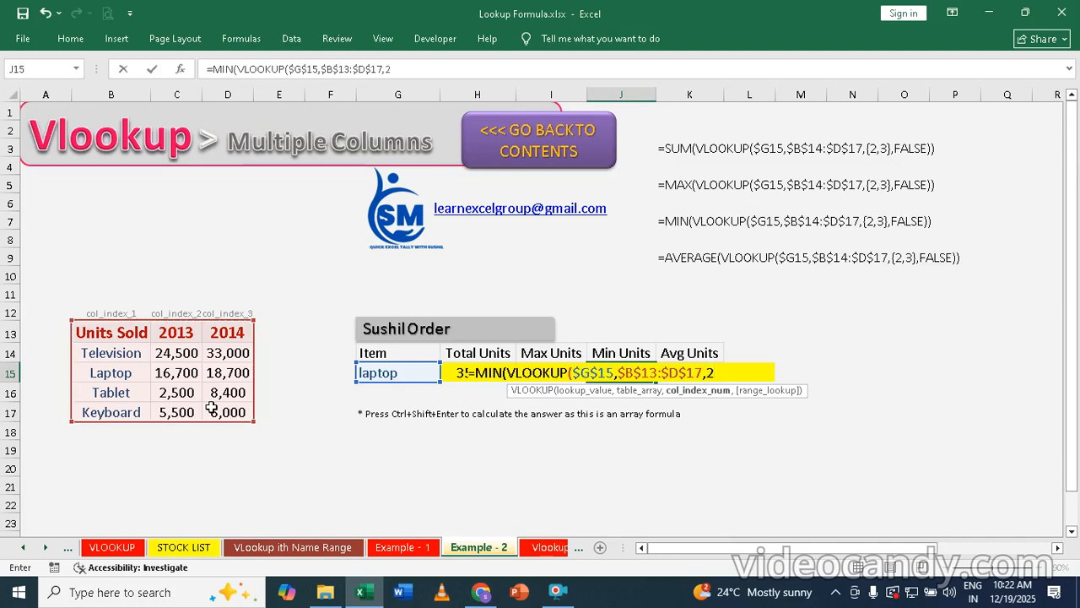
key("BackSpace")
type("{2,3},0")
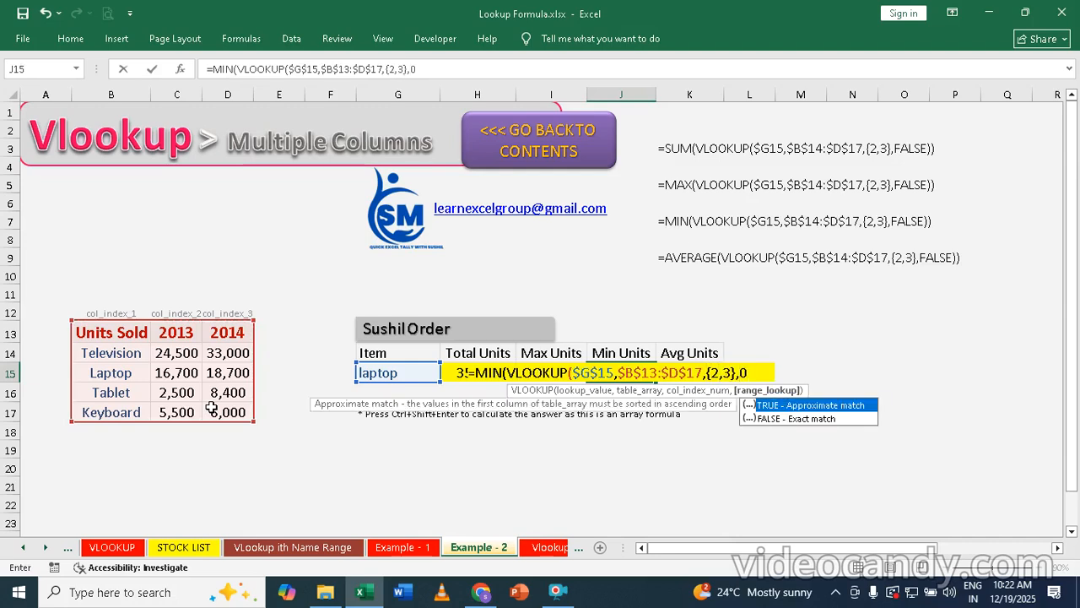
type("))")
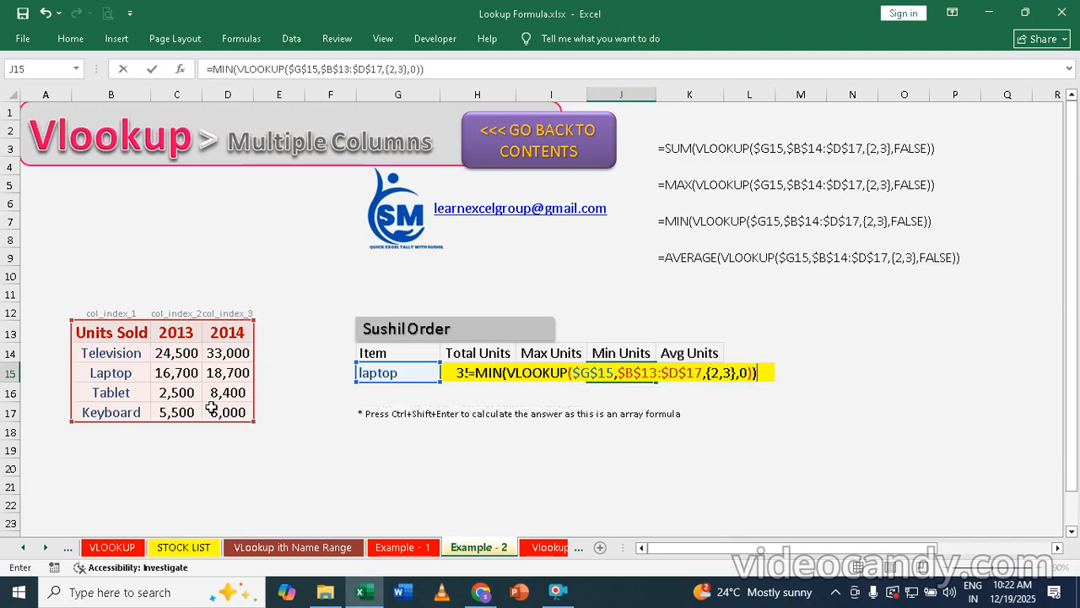
key("ctrl+shift+Return")
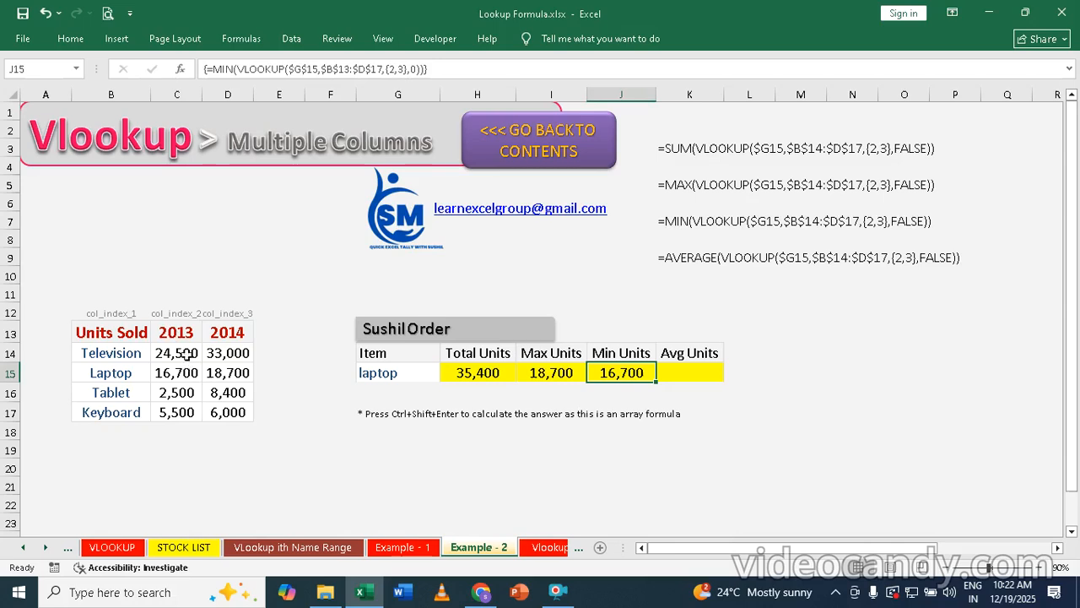
Start an AVERAGE formula with a nested VLOOKUP in the Avg Units cell K15, using $G$15 as the lookup value
left_click(688, 372)
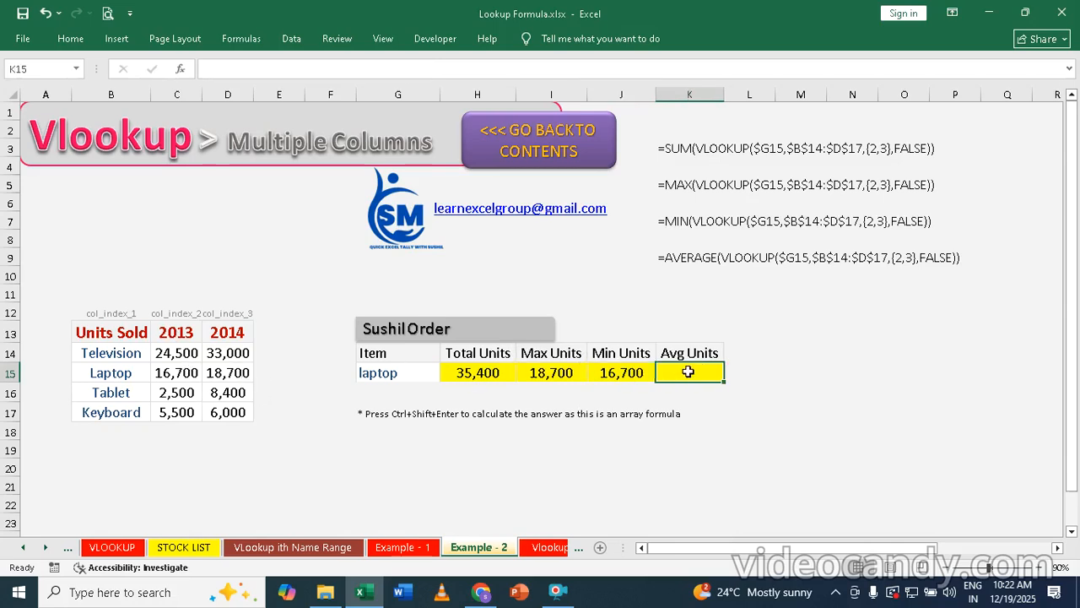
type("=")
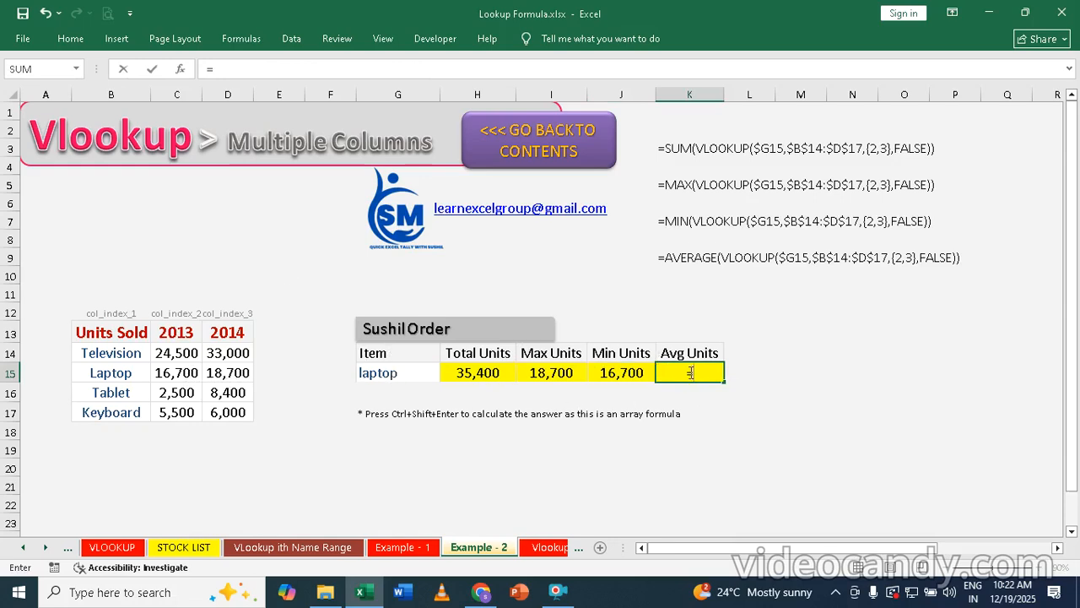
type("avg")
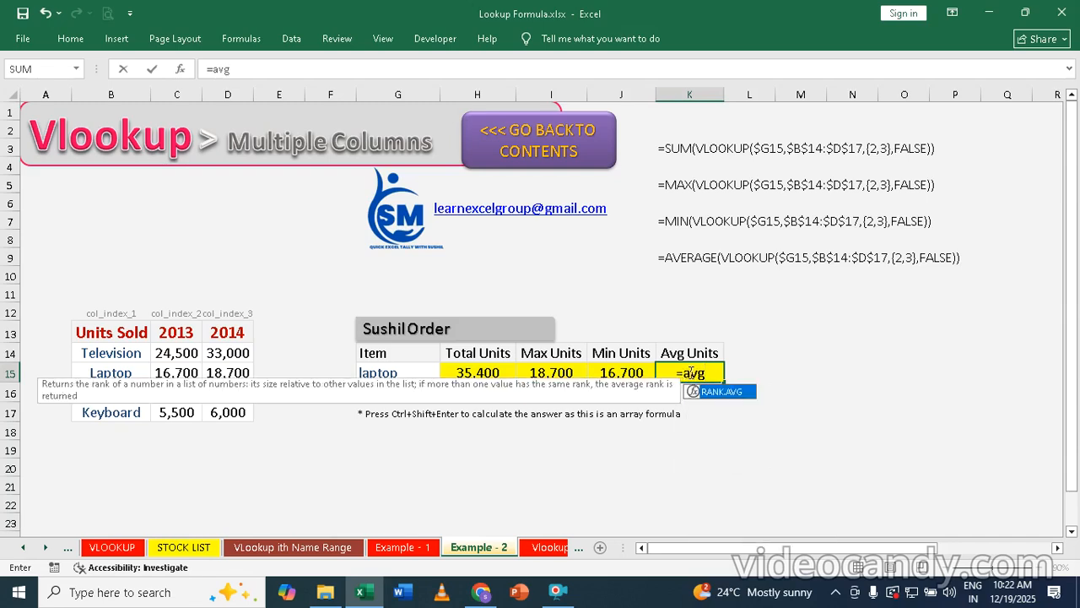
key("BackSpace")
key("Down")
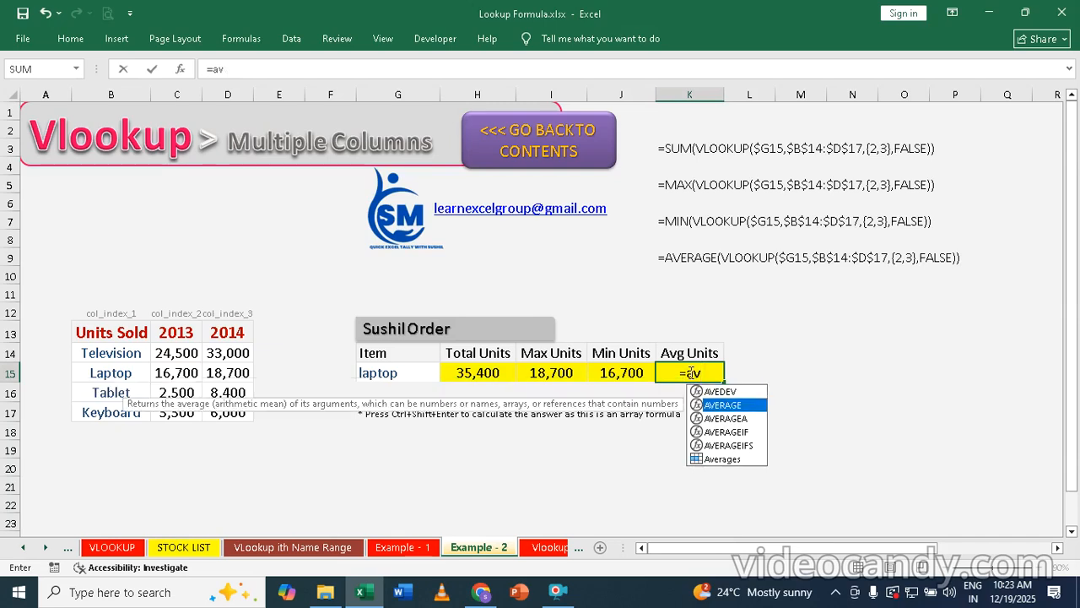
key("Tab")
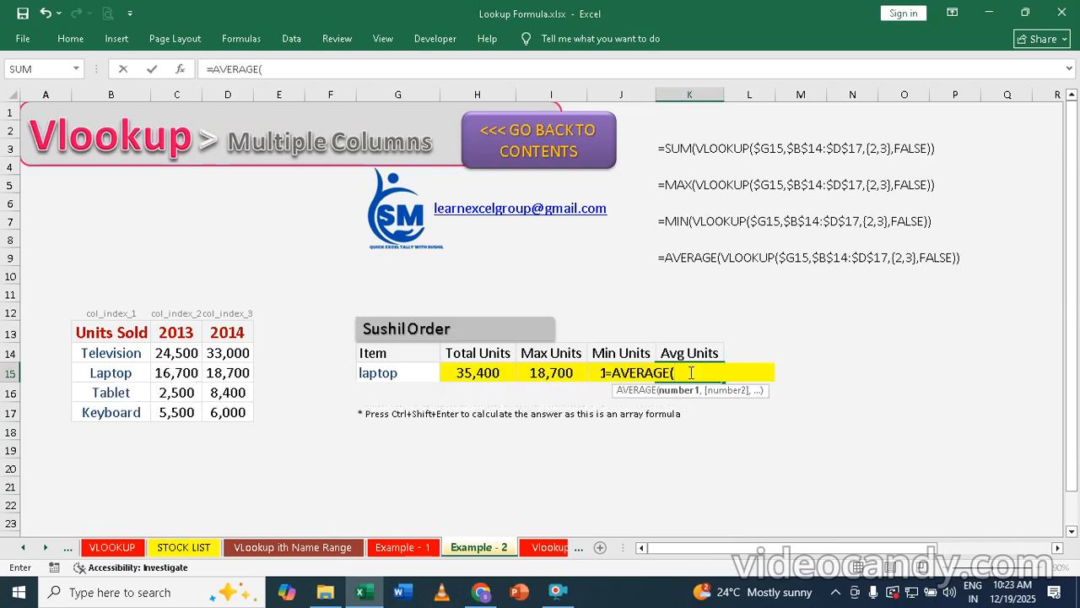
type("vl")
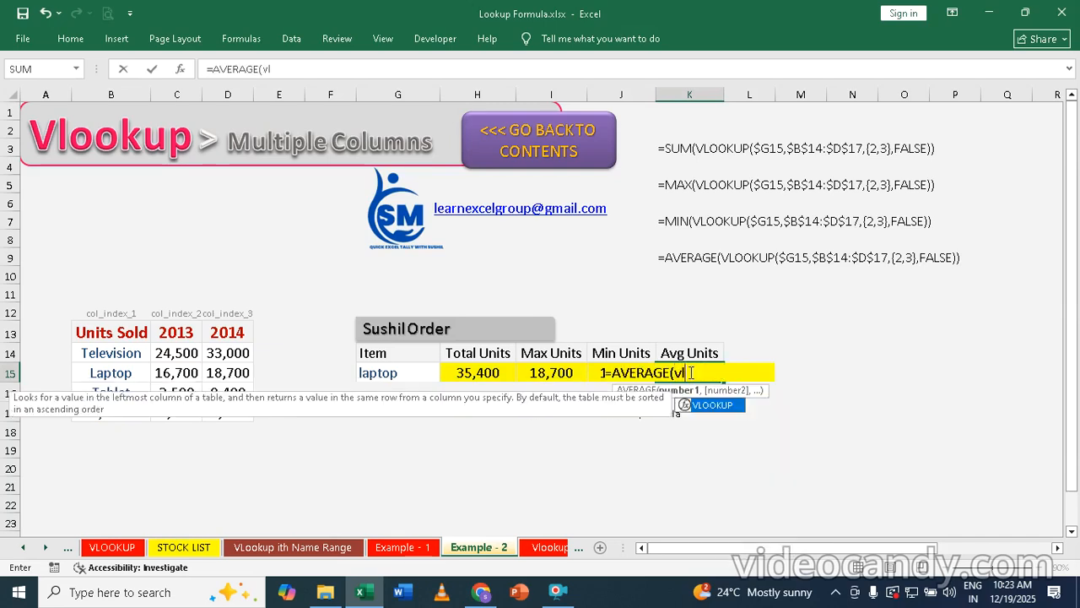
key("Tab")
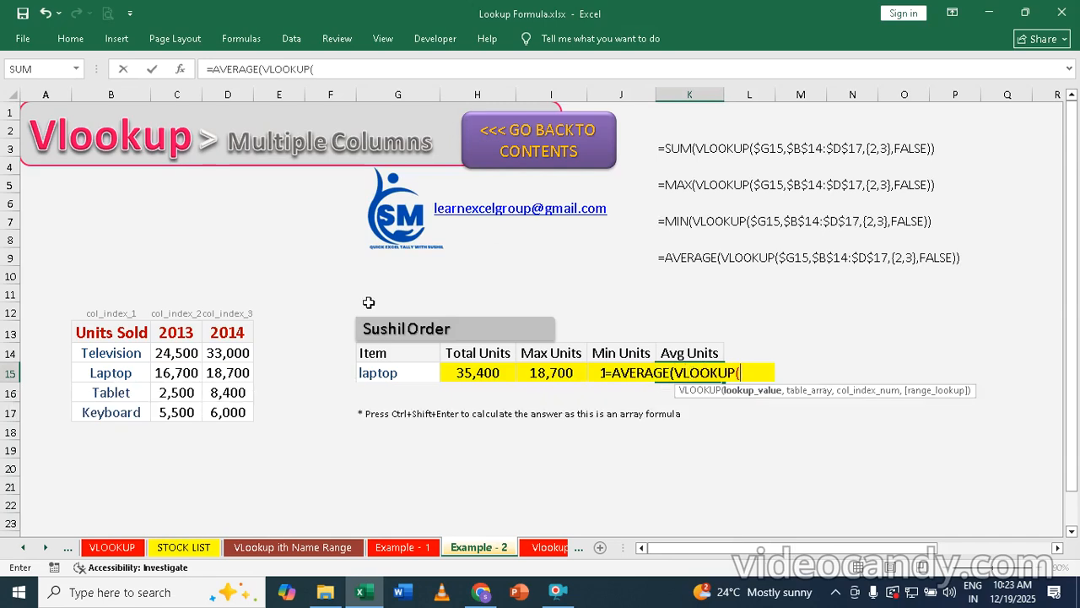
left_click(384, 380)
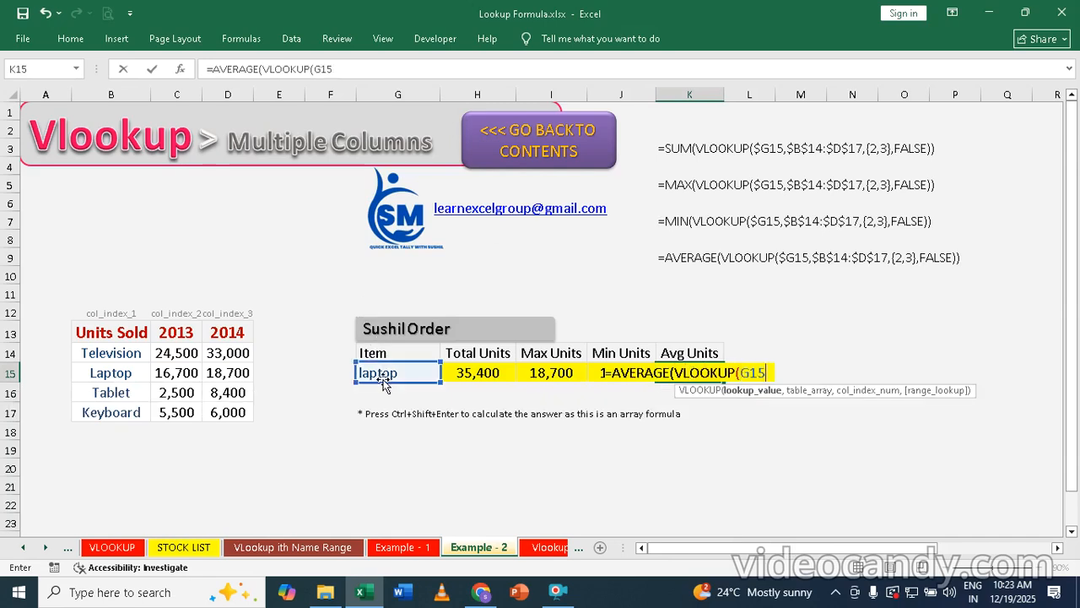
key("F4")
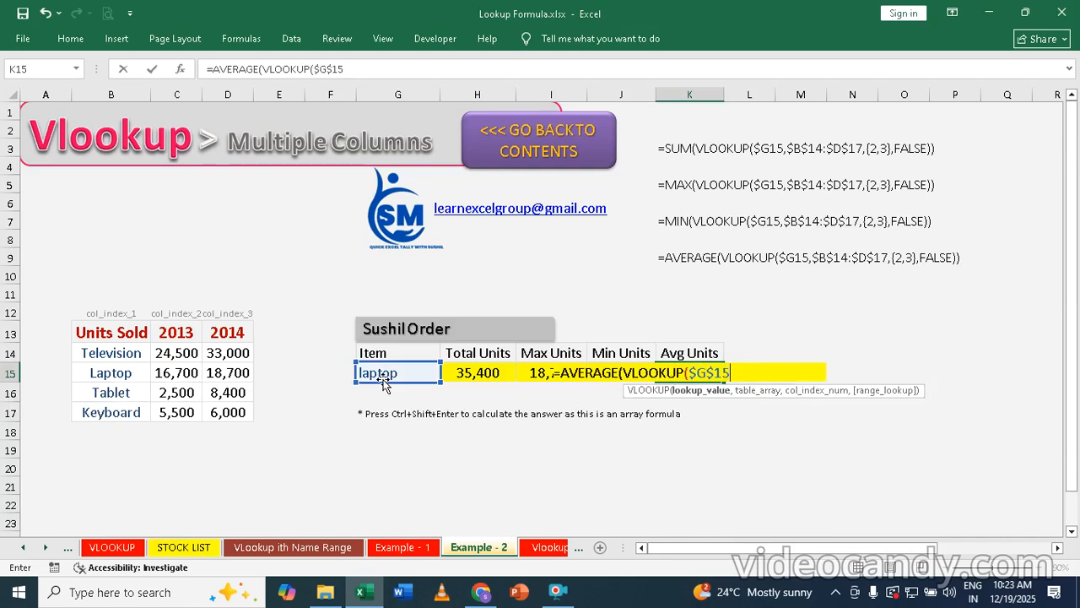
type(",")
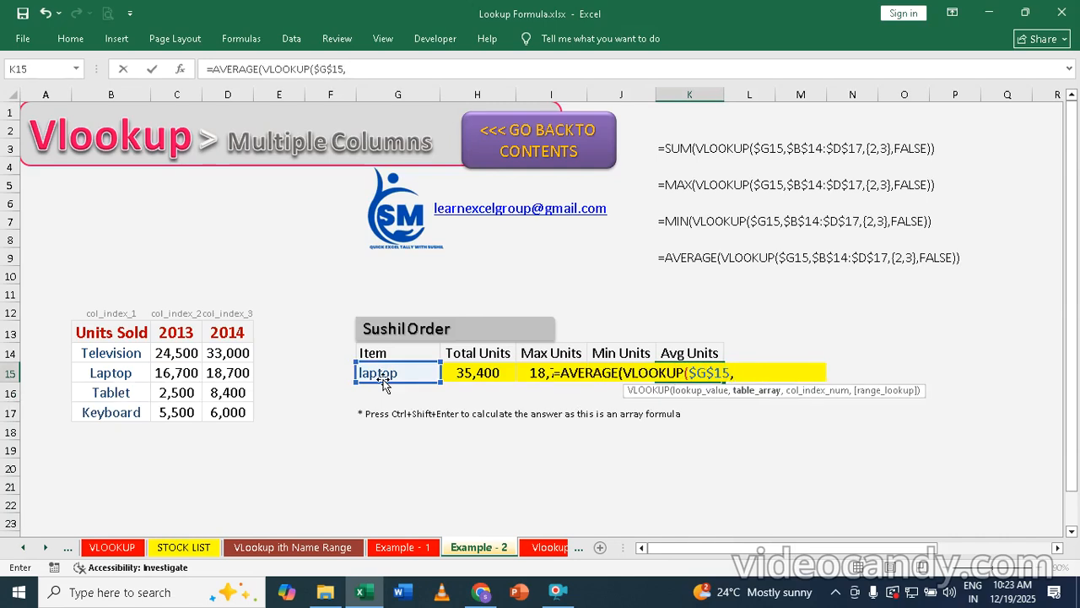
Complete the AVERAGE(VLOOKUP) formula with table array $B$13:$D$17, column indexes {2,3} and exact match 0, and enter it as an array formula
left_click(102, 334)
left_click_drag(177, 356, 218, 378)
left_click_drag(226, 392, 243, 413)
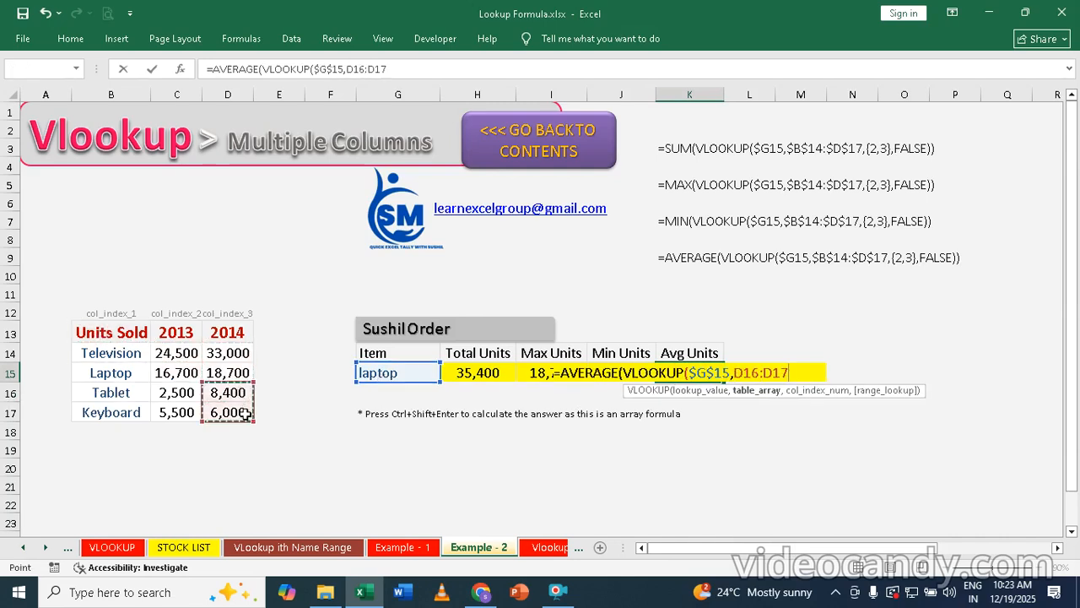
left_click(243, 412)
left_click_drag(103, 334, 227, 411)
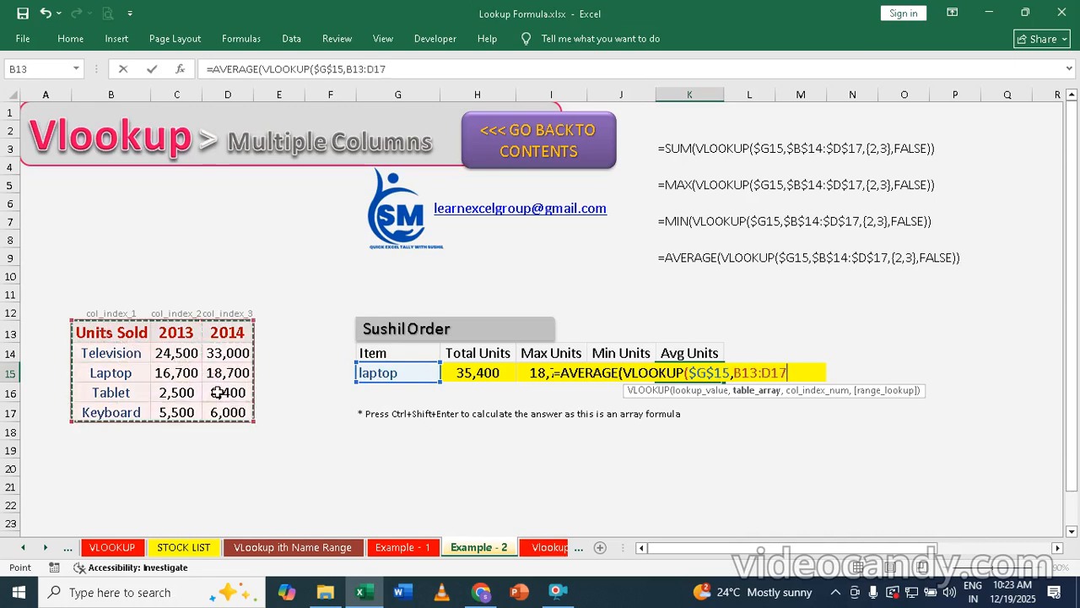
key("F4")
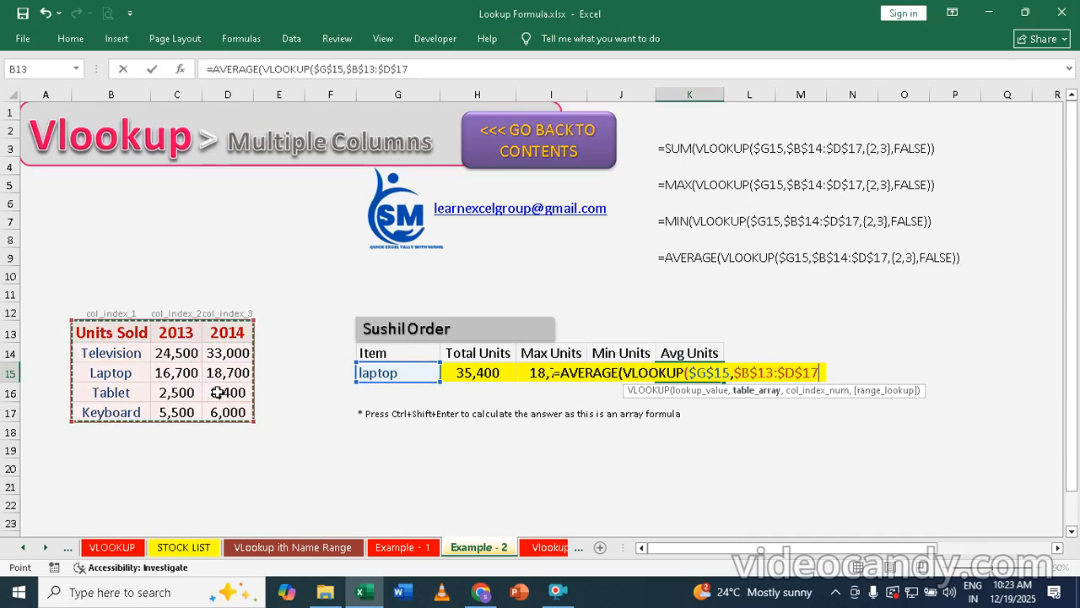
type(",")
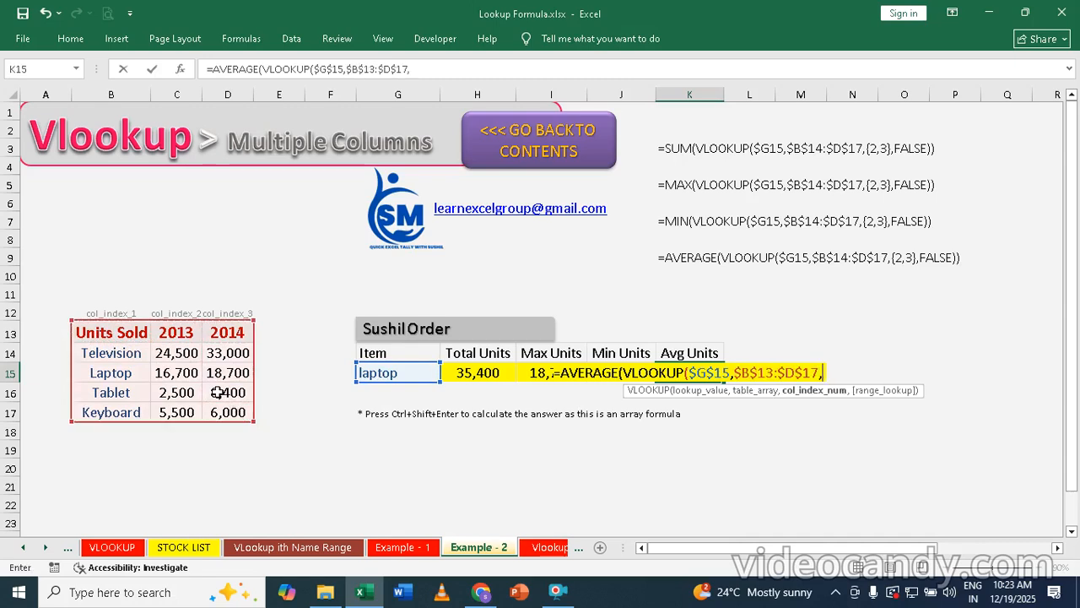
type("{2")
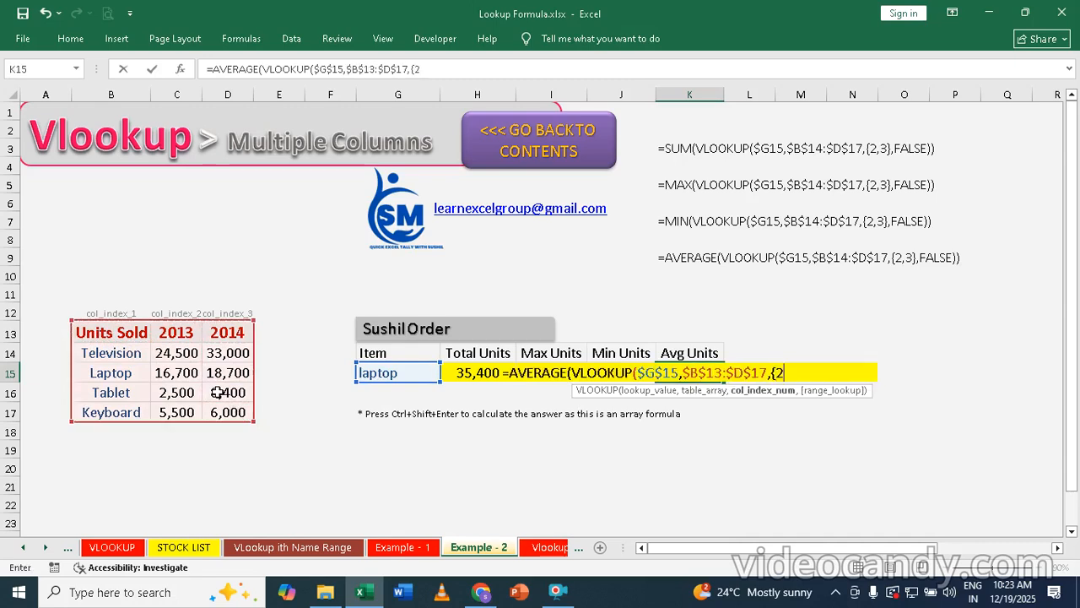
type(",3},")
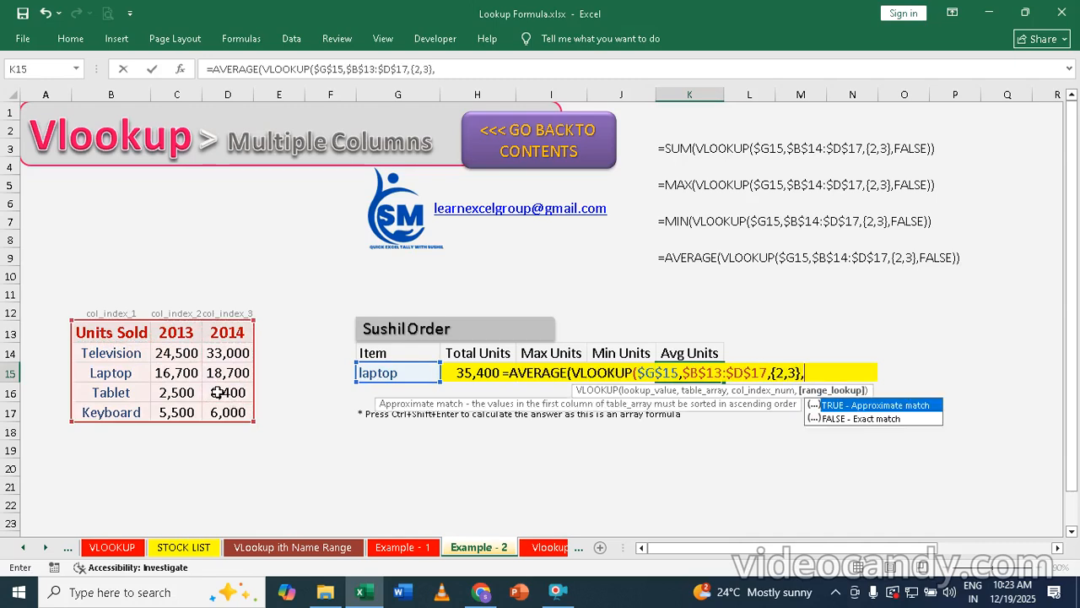
type("0))")
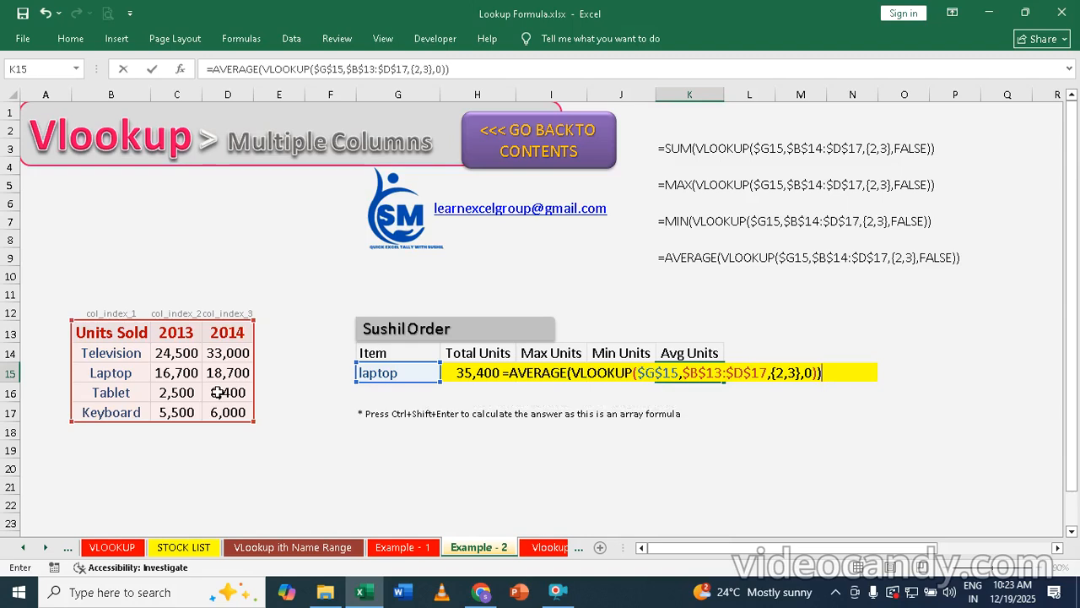
key("ctrl+shift+Return")
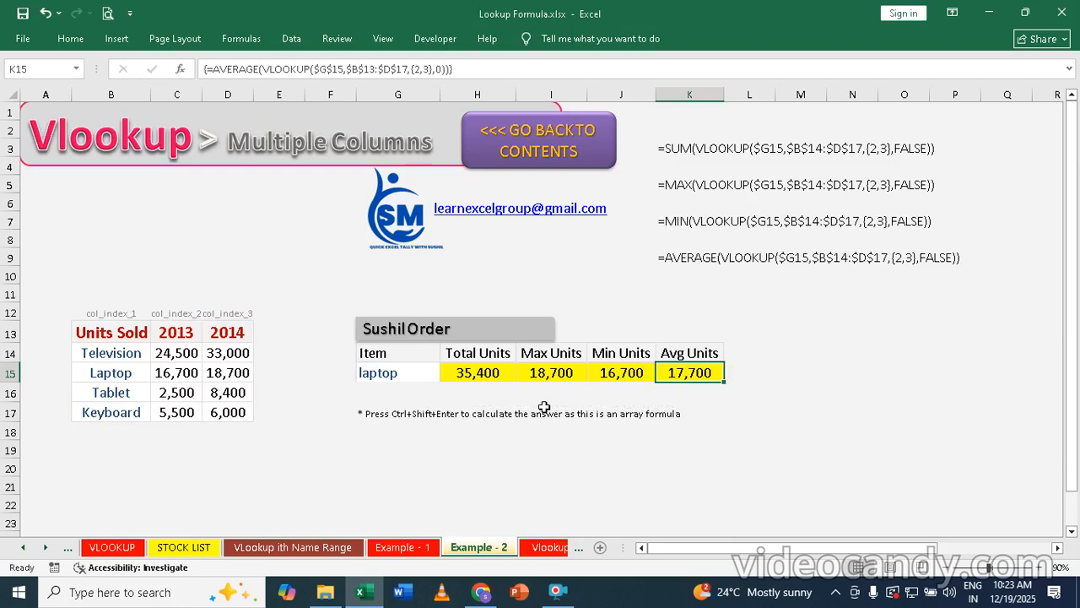
Test the formulas by changing the order item in G15 to tablet, and review the Total, Max, Min and Avg Units cells H15 to K15
double_click(377, 372)
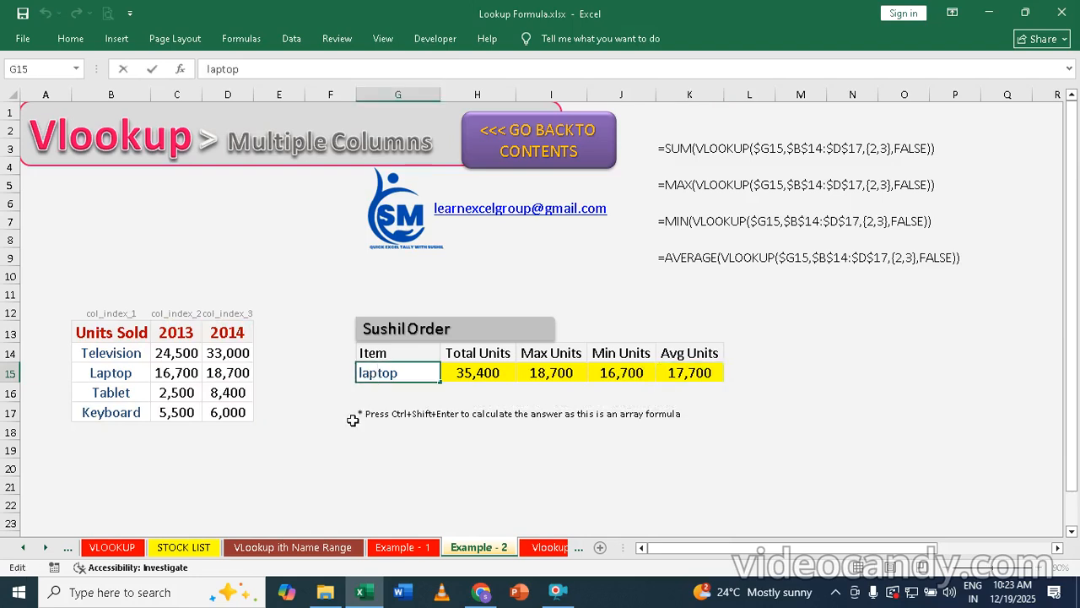
left_click(359, 449)
key("Home")
left_click(372, 376)
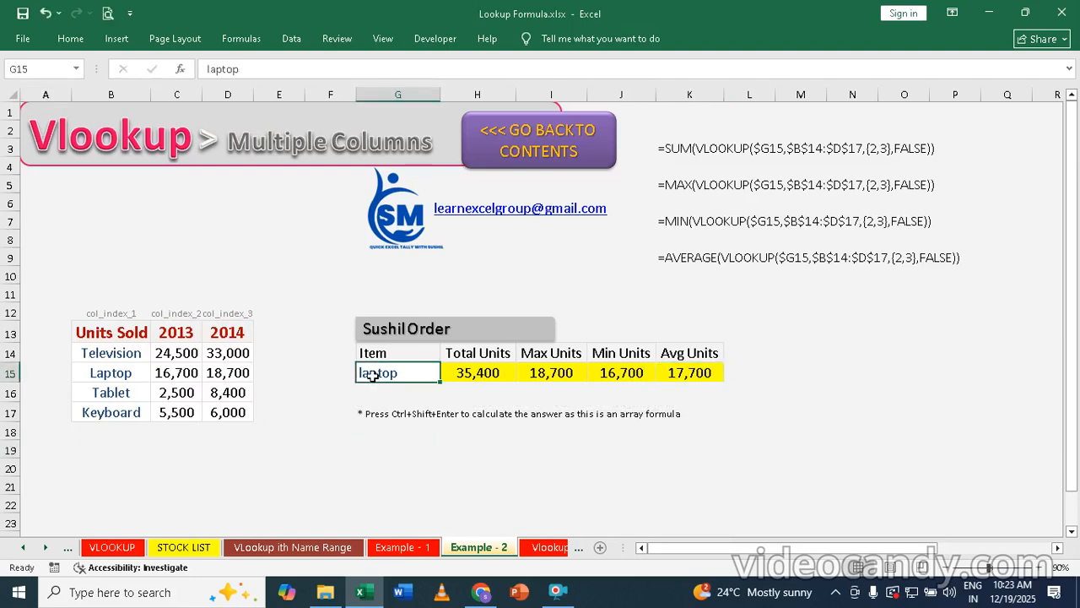
type("ta")
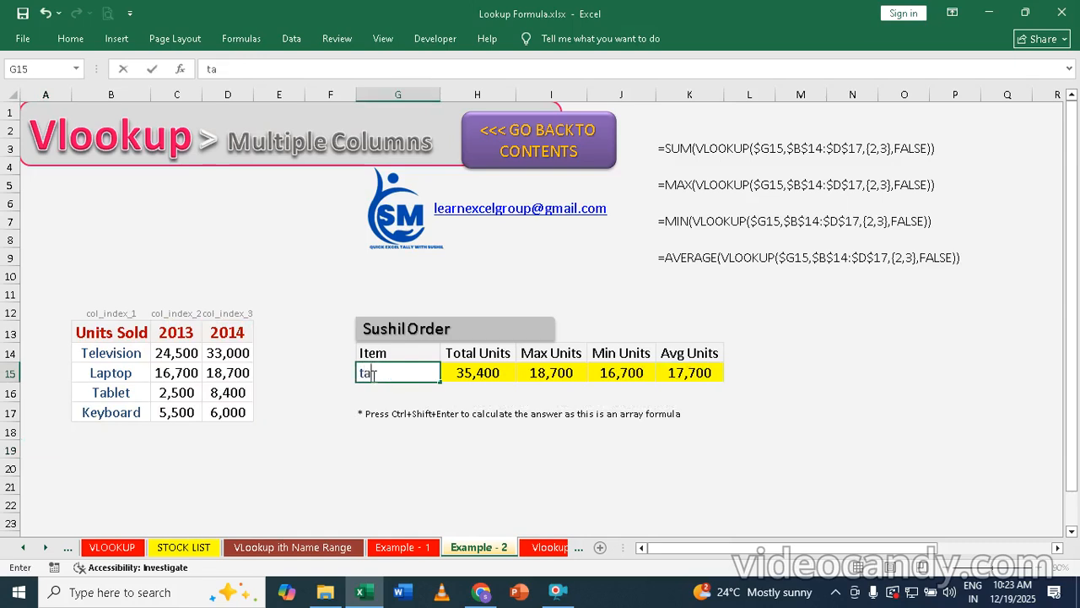
type("blet")
key("Return")
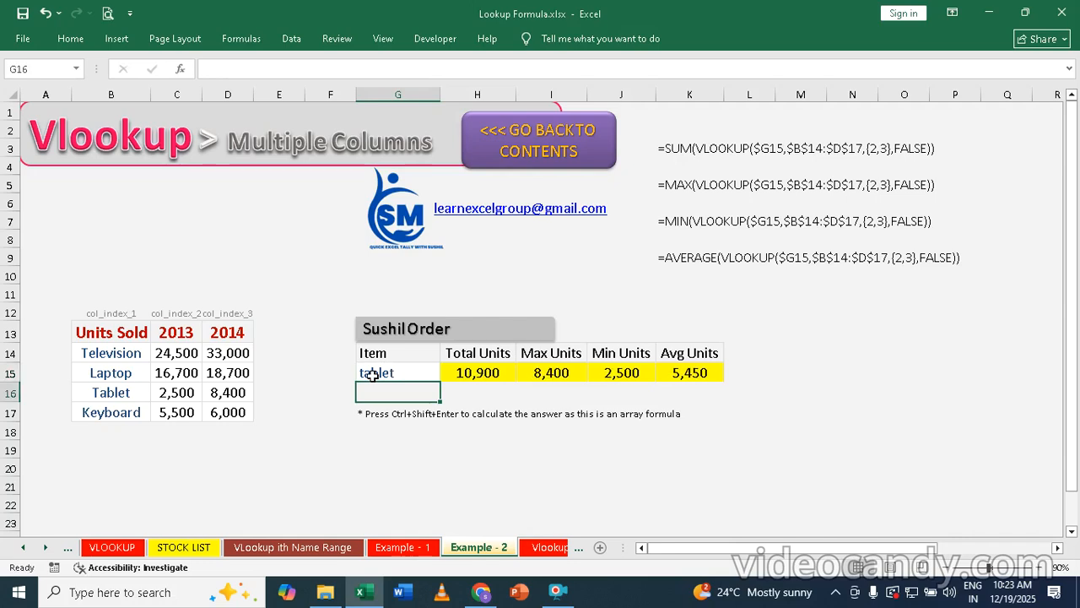
left_click(373, 375)
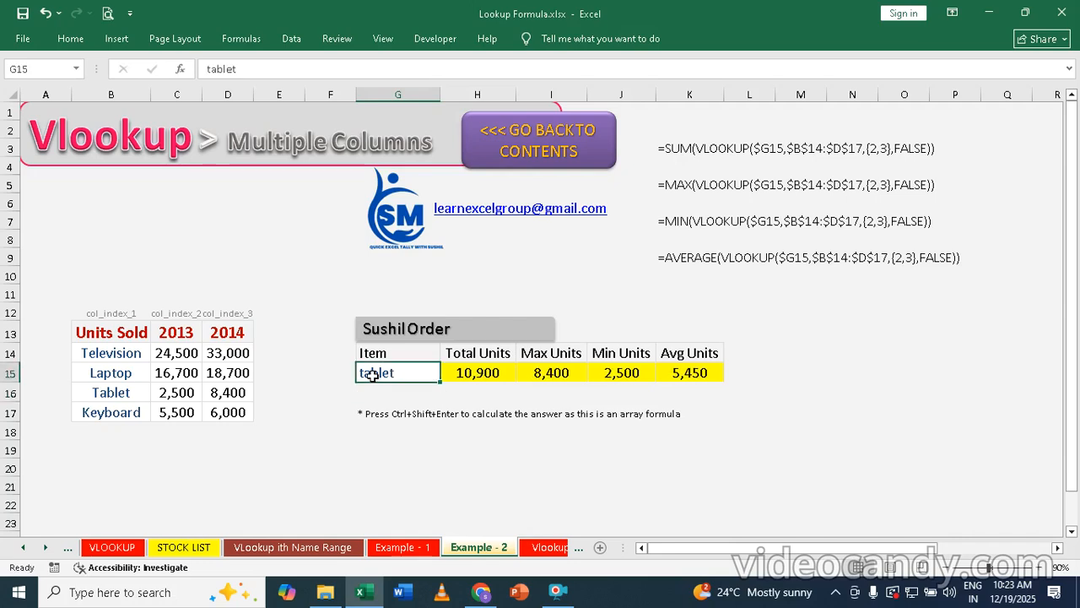
key("Right")
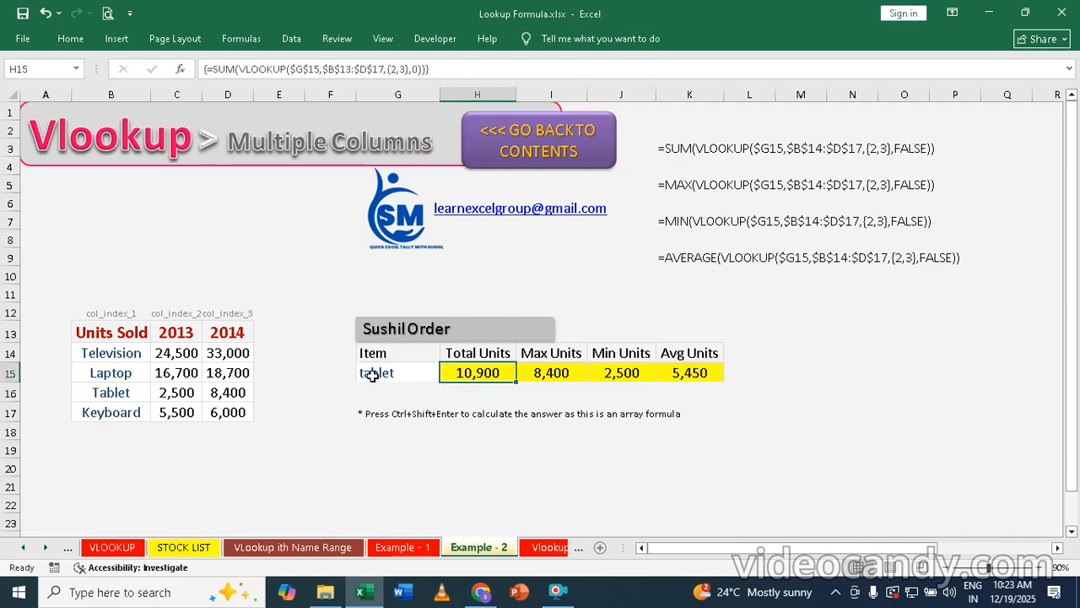
key("Right")
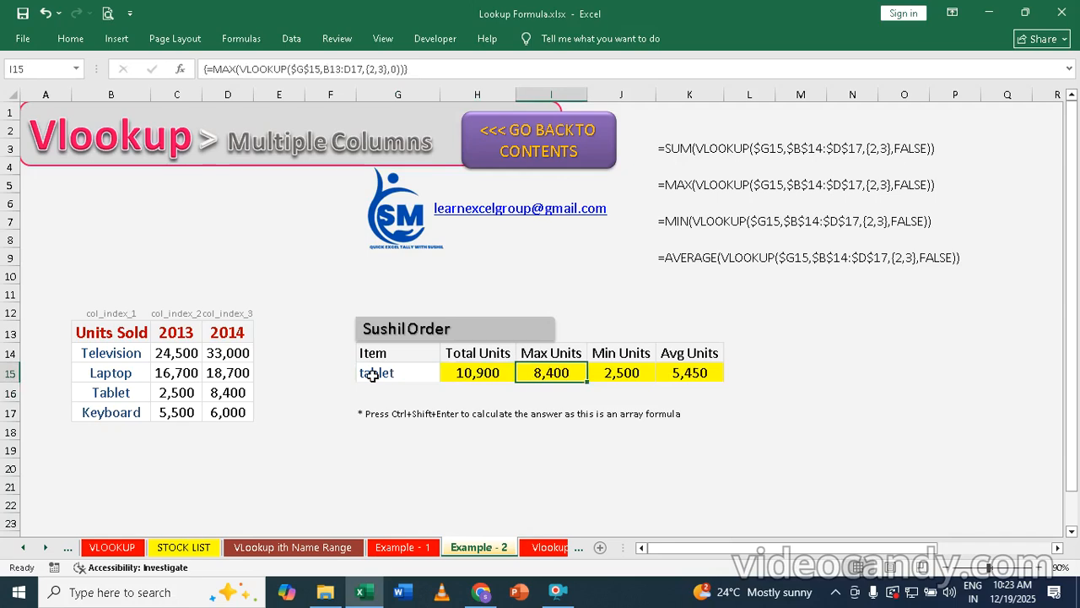
key("Right")
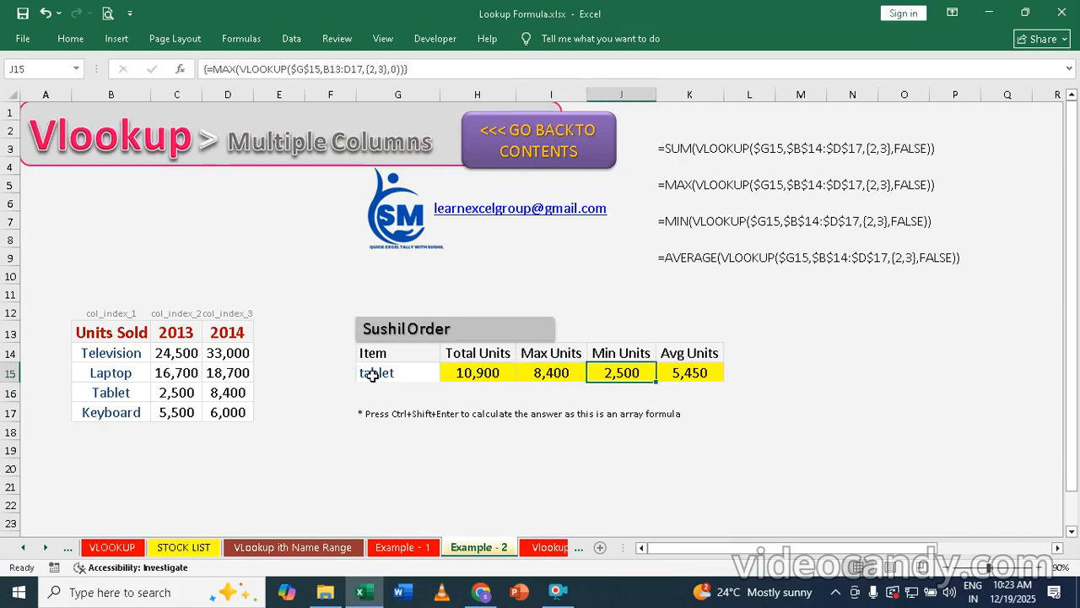
key("Right")
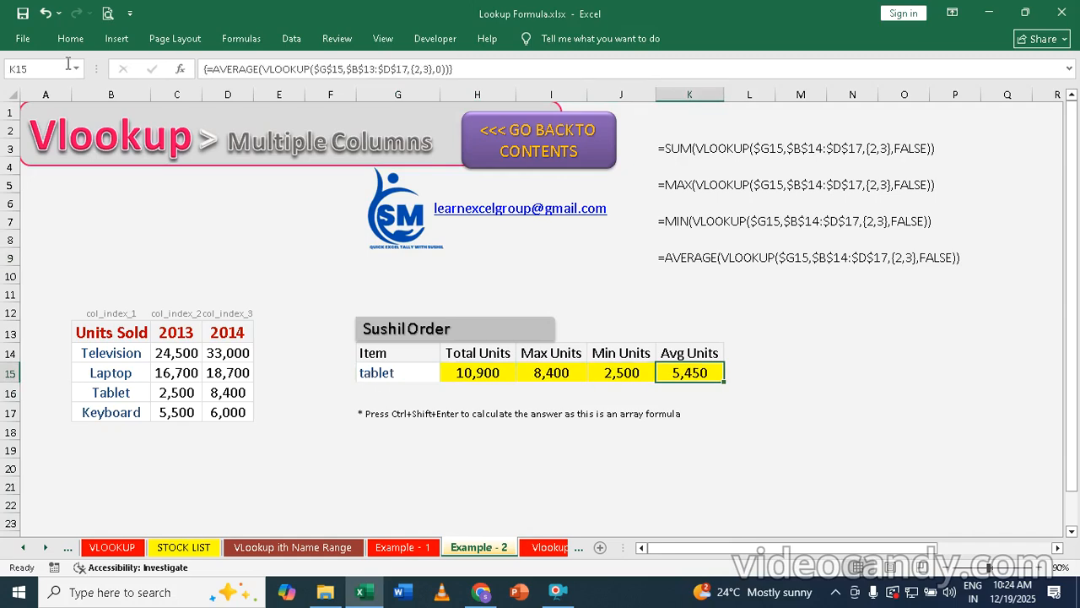
Test the formulas with an item missing from the units table by changing G15 to pen drive
left_click(403, 372)
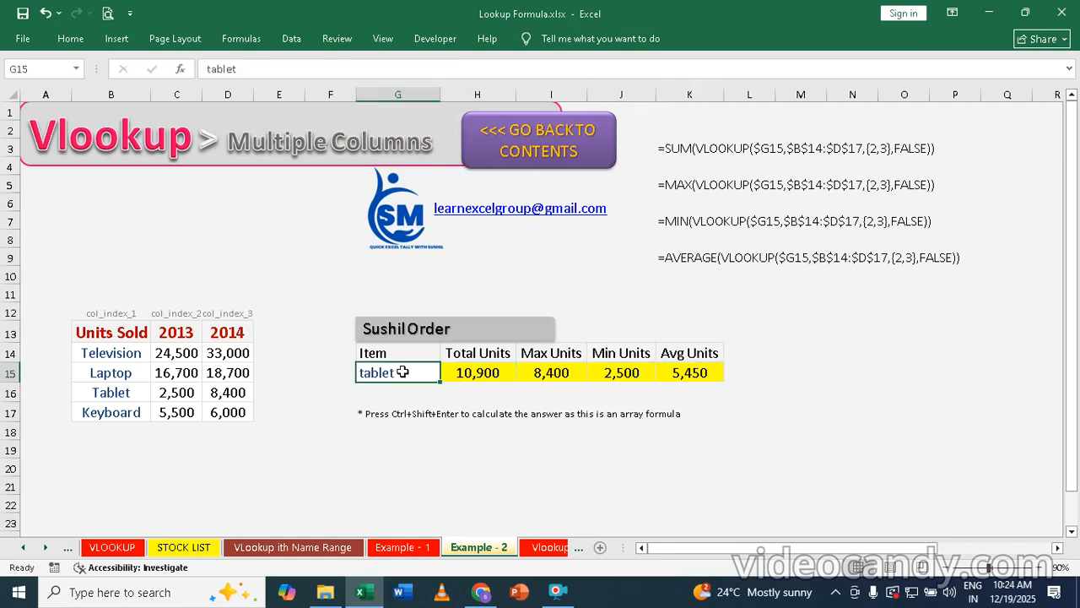
type("pen")
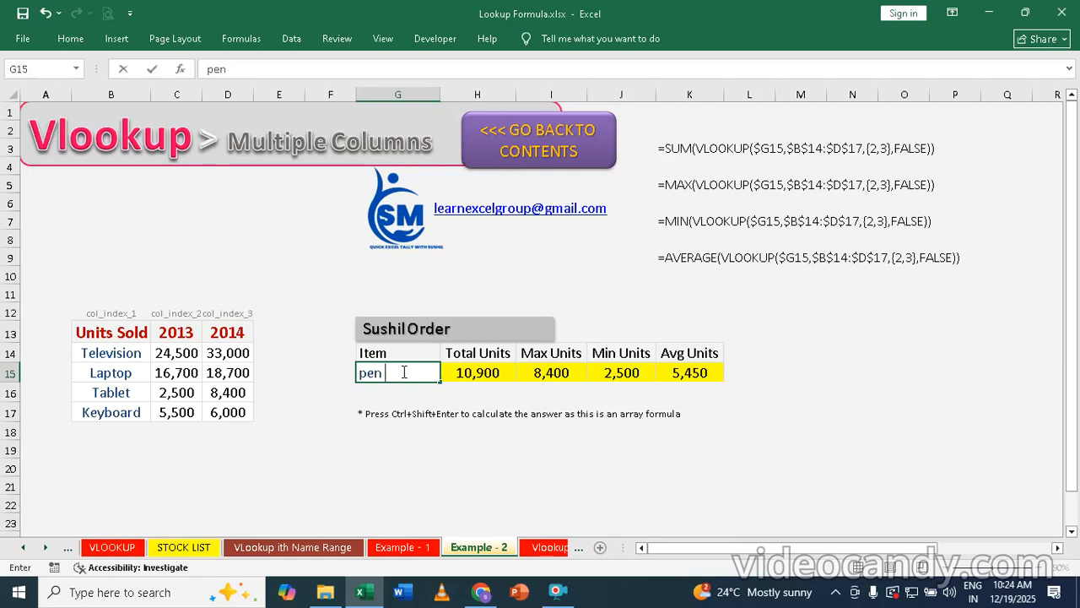
type(" drive")
key("Return")
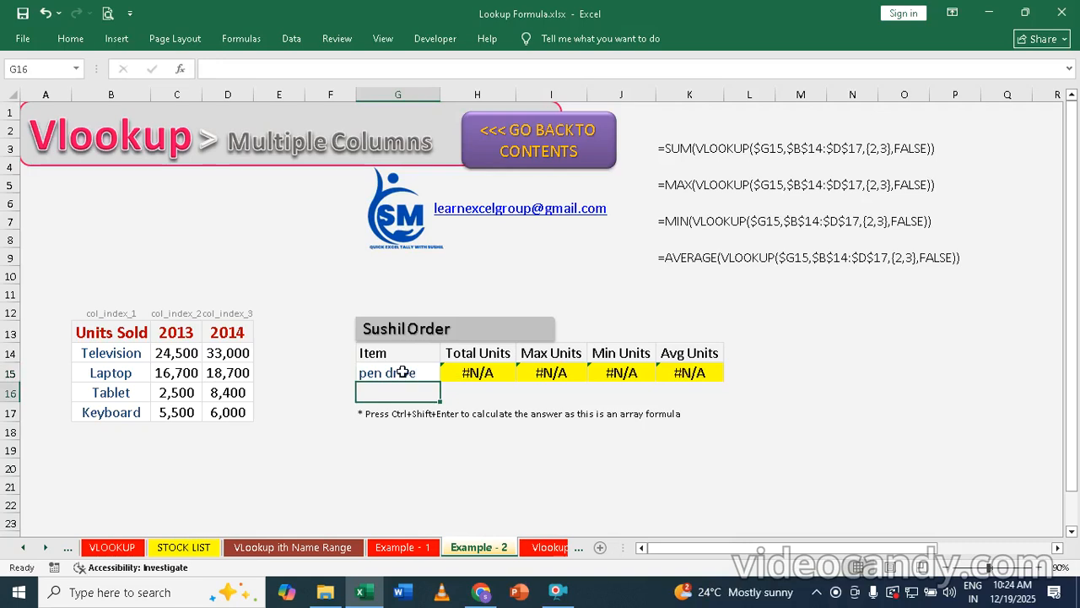
Change the order table's item in G15 to television, correcting the spelling so it matches the units table
left_click(403, 372)
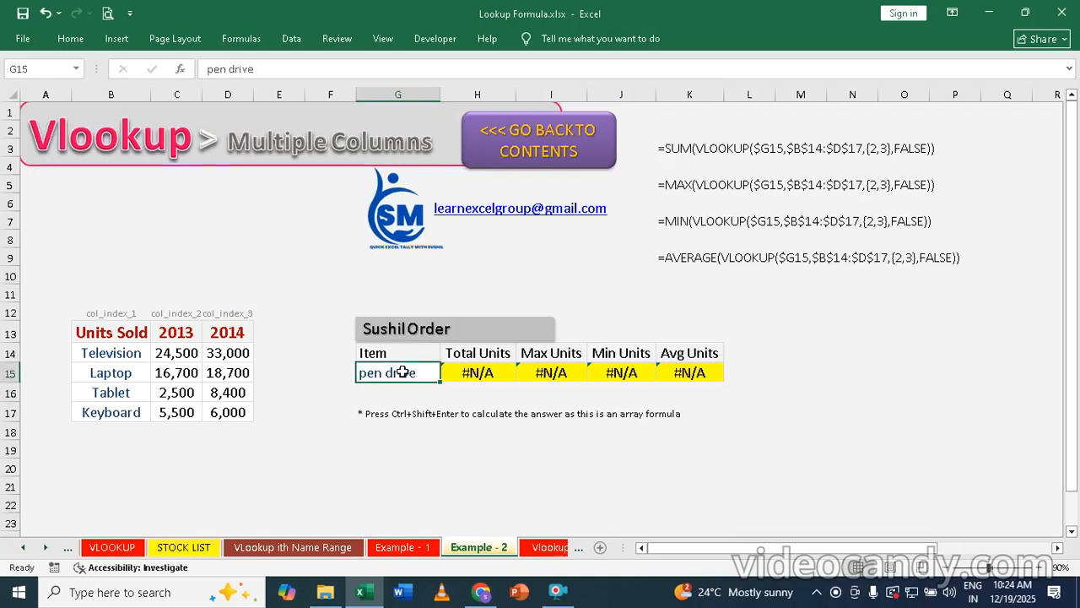
type("tel")
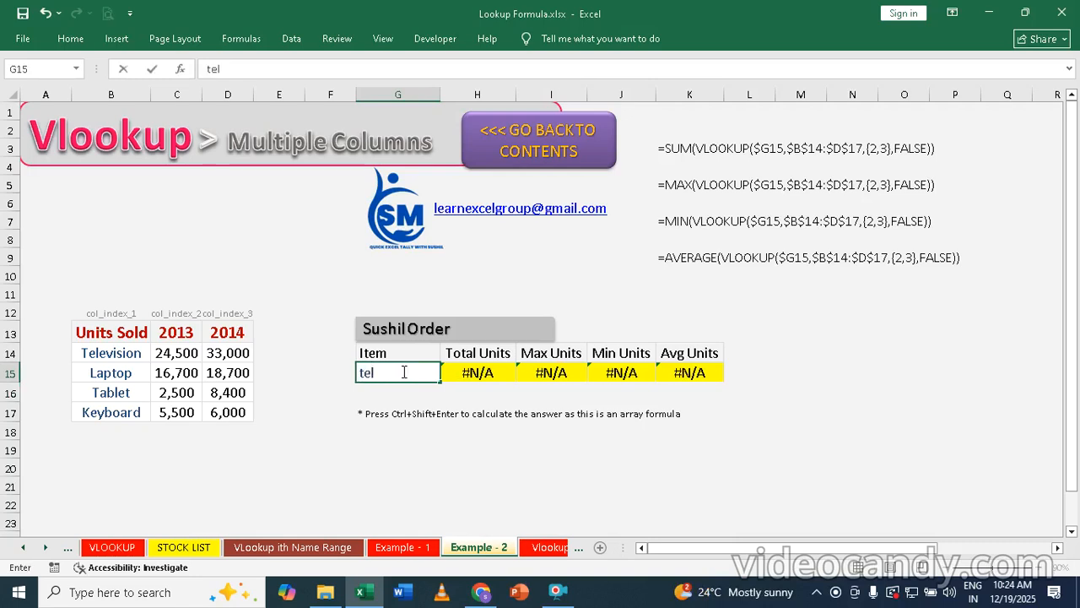
type("vision")
key("Return")
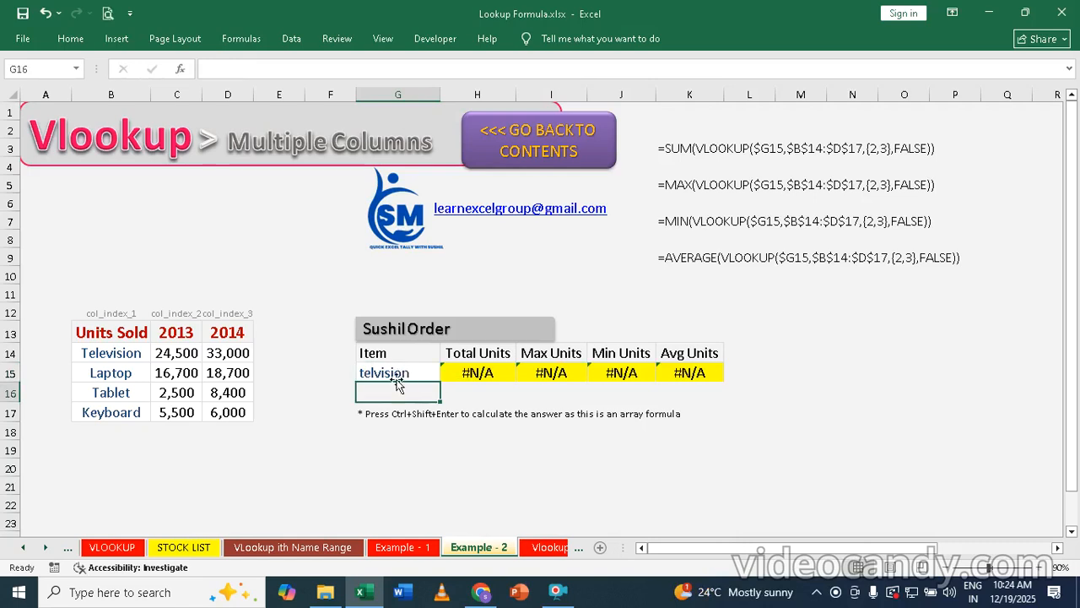
left_click(392, 372)
type("te")
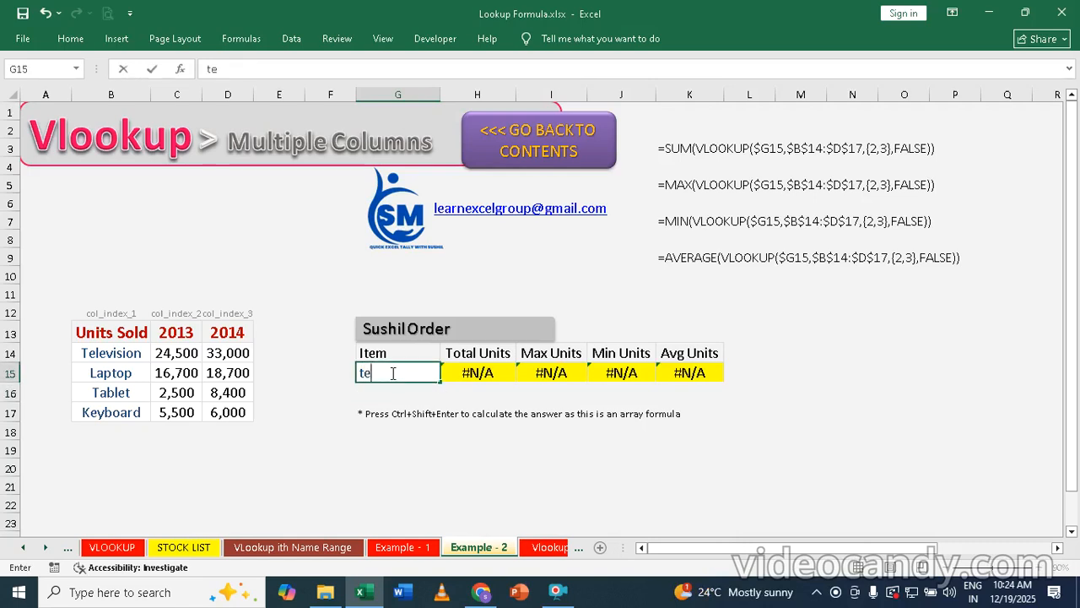
type("levision")
key("Return")
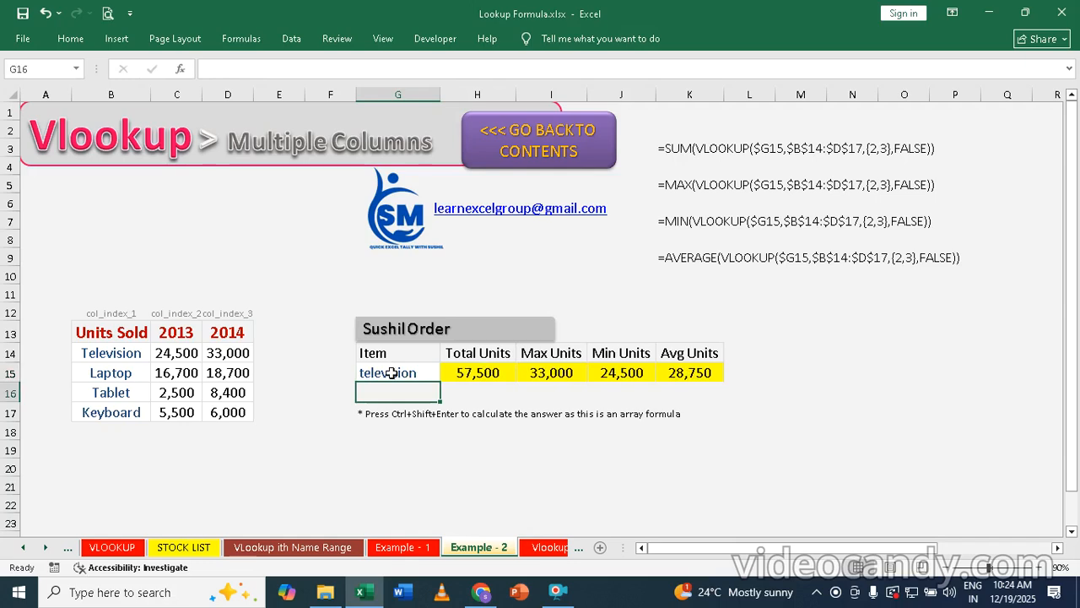